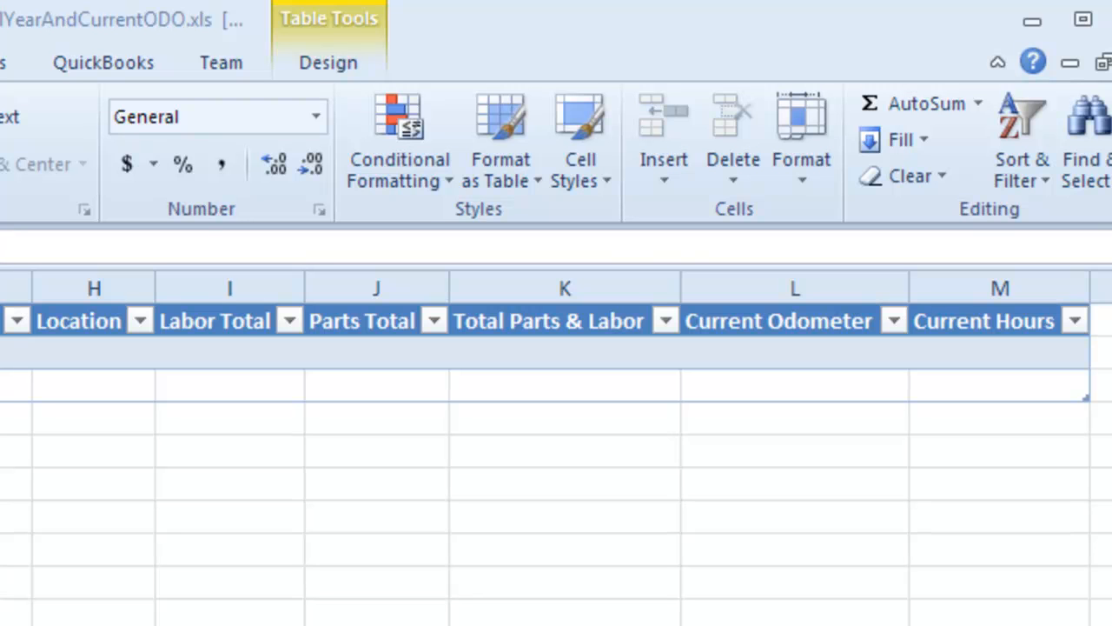
Step: Open the definition settings of the tatems2005be workbook connection and shift the dialog so the whole command text is in view
click(434, 65)
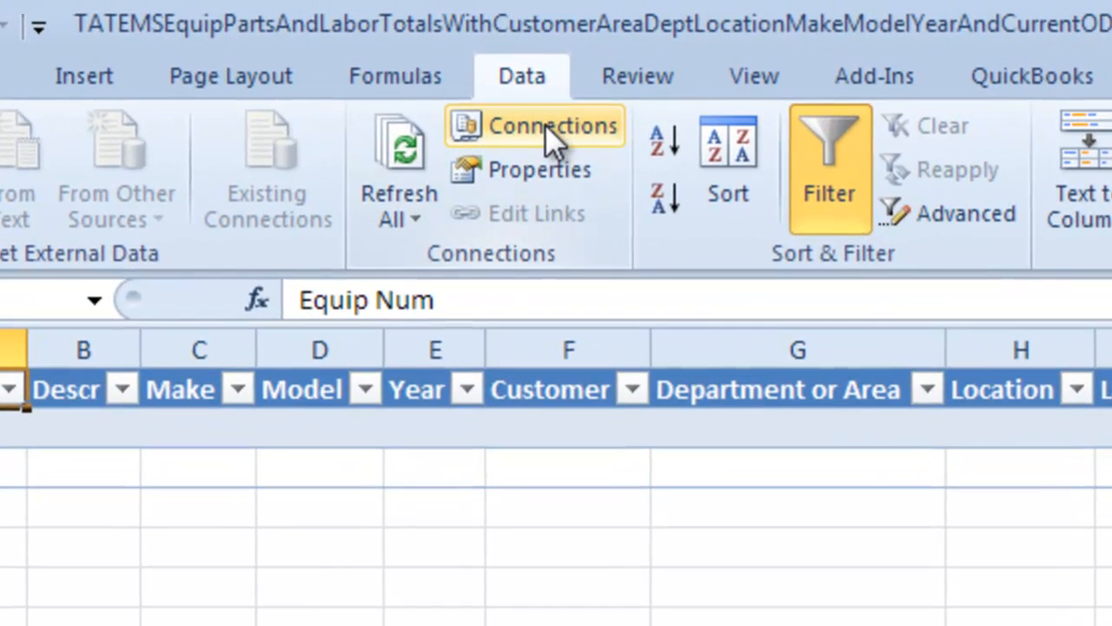
click(545, 125)
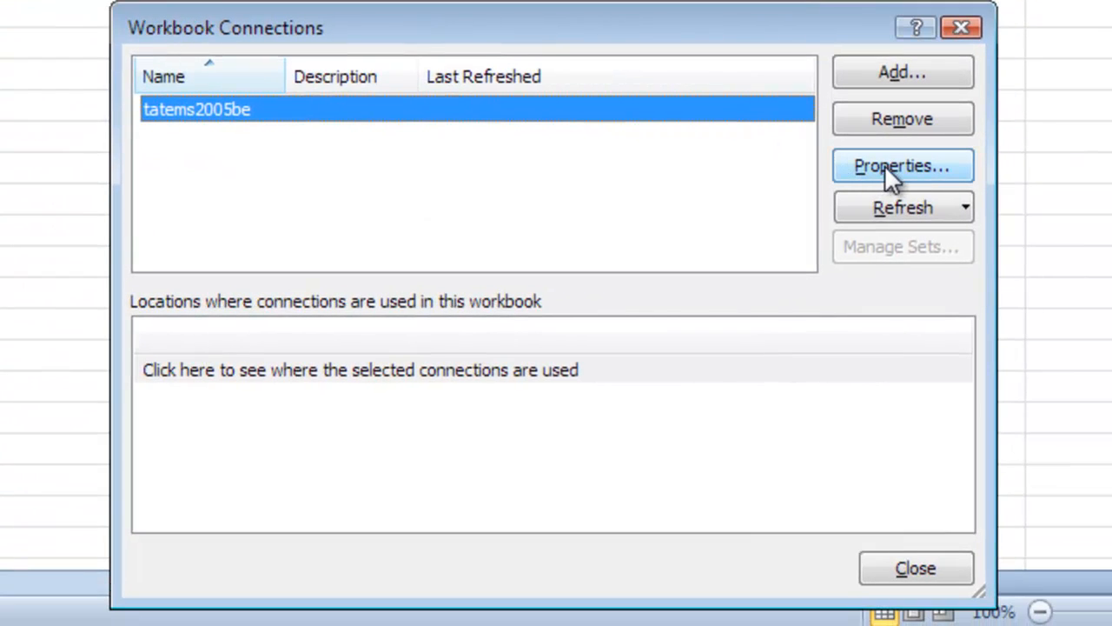
click(884, 164)
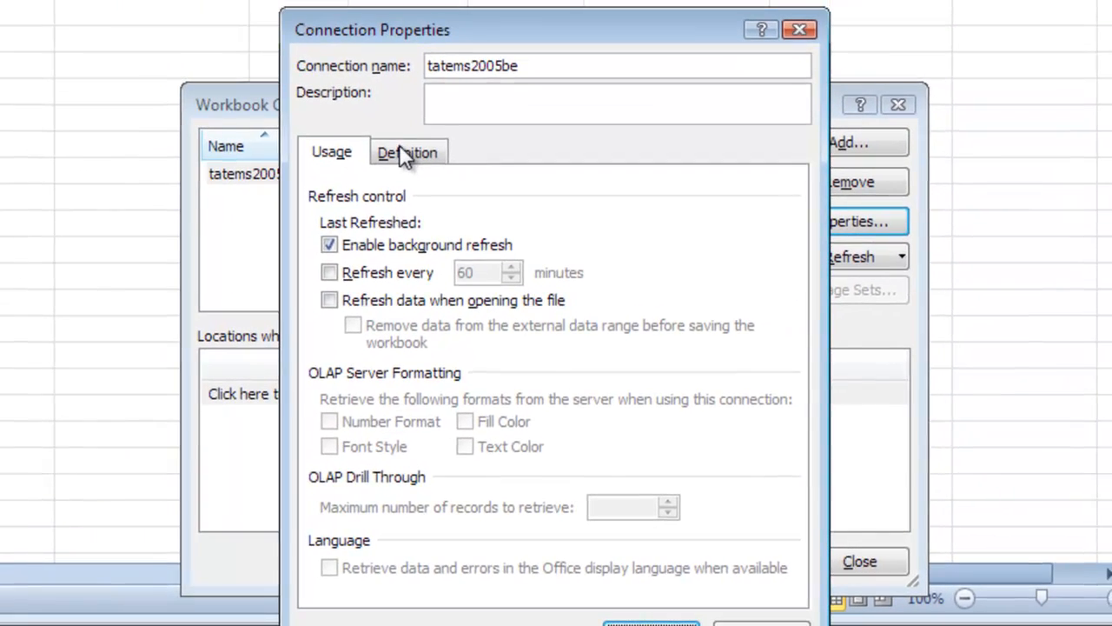
click(404, 153)
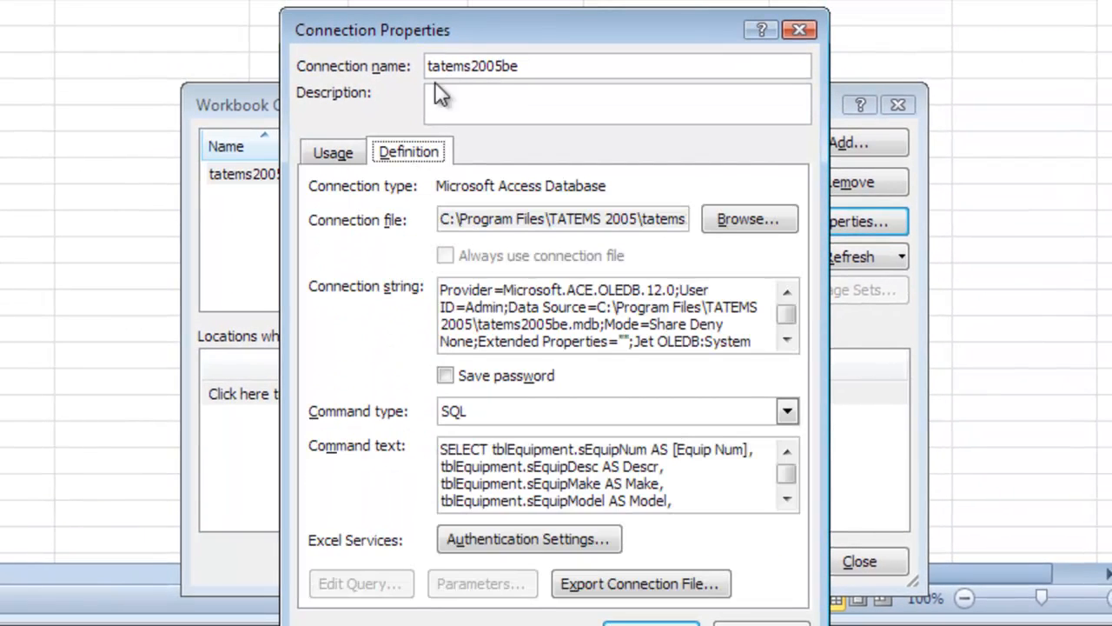
drag(436, 32, 414, 0)
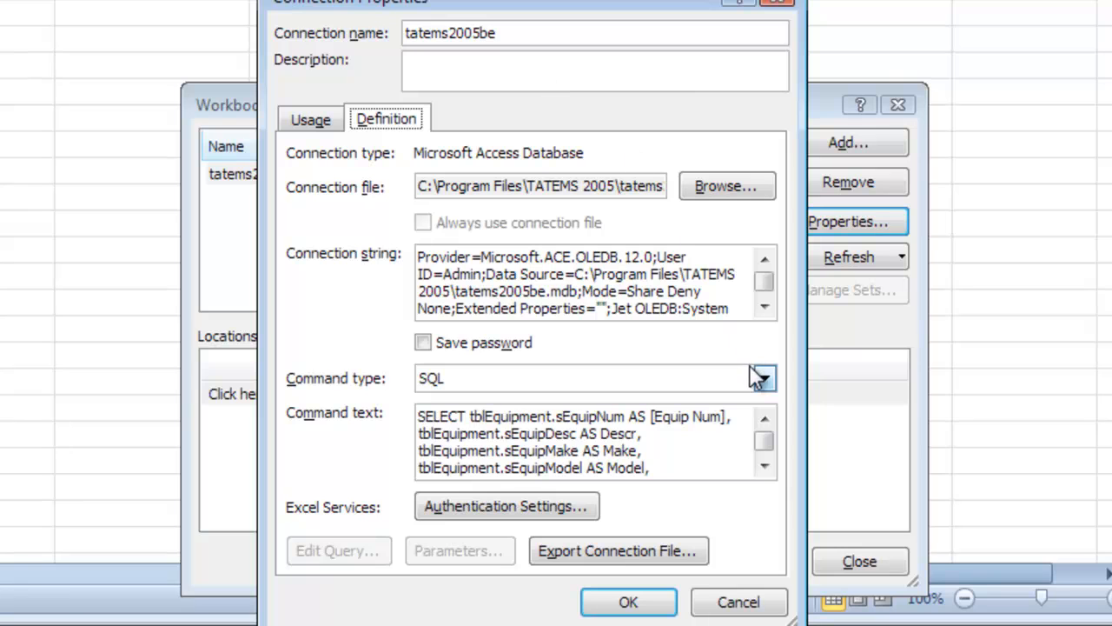
drag(502, 1, 468, 0)
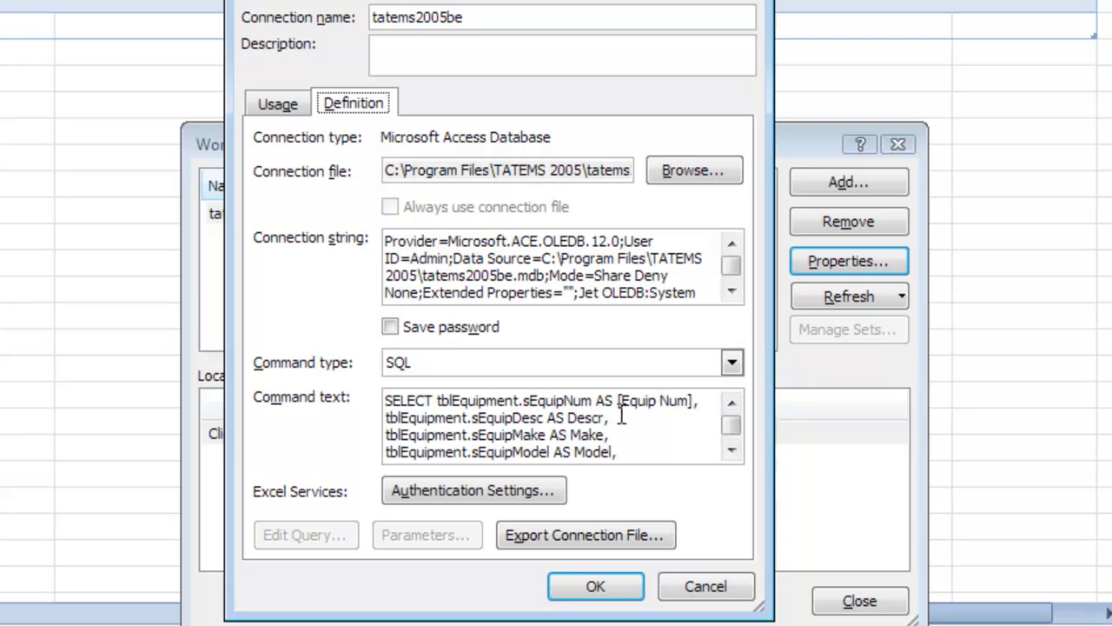
Step: In the connection's SQL command text, set the start date of the tblWorkOrder.dtCompleted range in the WHERE clause to 1/1/2009
click(730, 449)
click(731, 449)
click(731, 449)
click(731, 449)
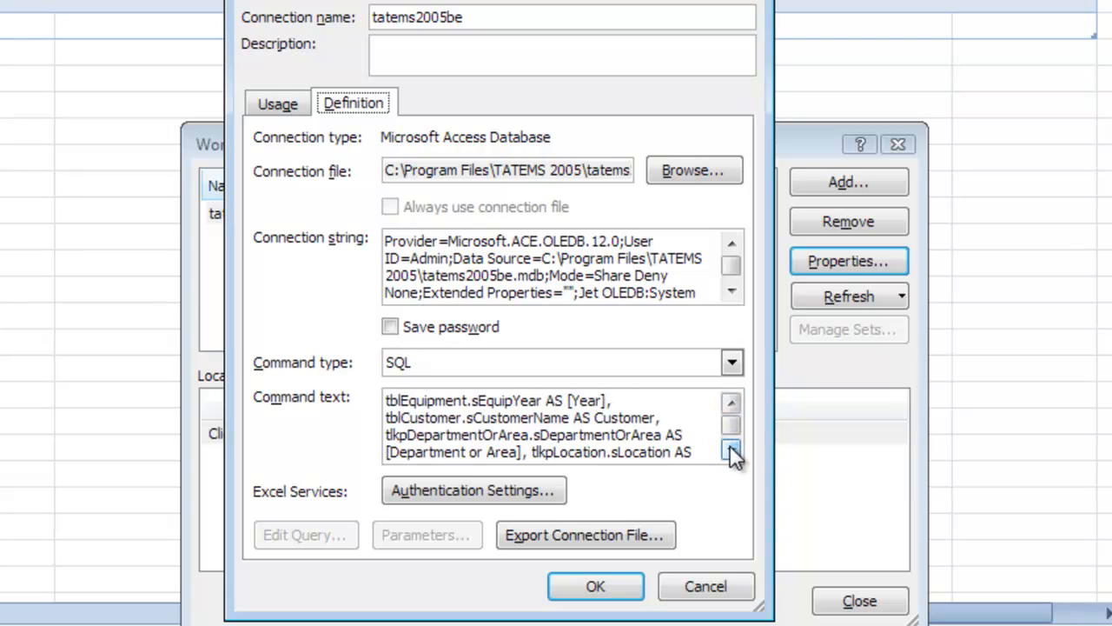
click(731, 449)
click(731, 449)
click(731, 449)
click(731, 449)
click(731, 449)
click(731, 449)
click(731, 449)
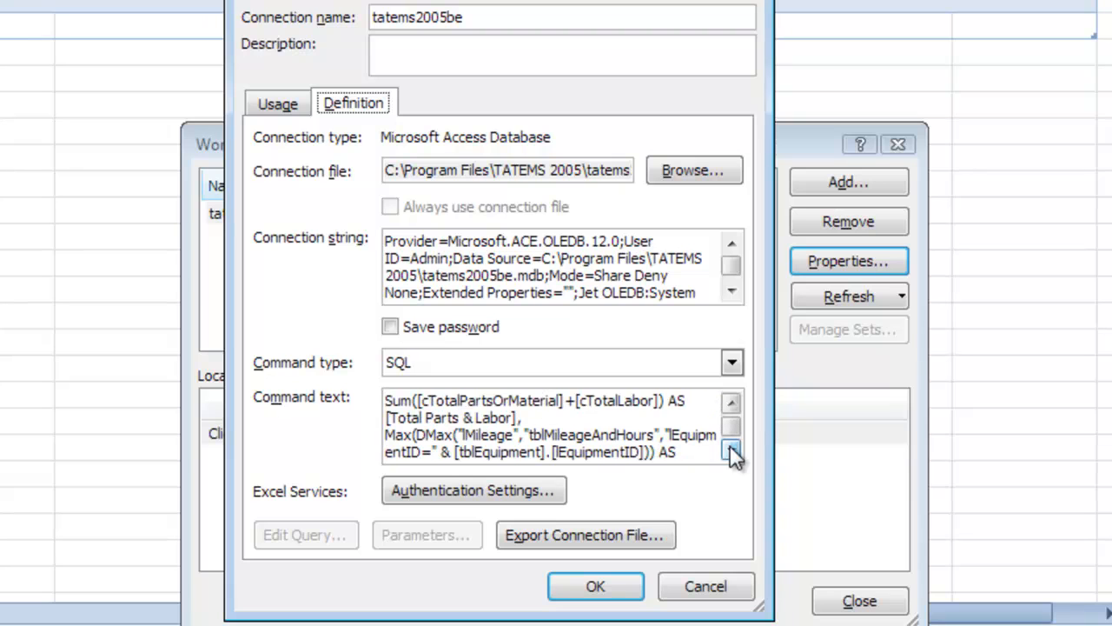
click(731, 449)
click(731, 450)
click(730, 449)
click(731, 449)
click(730, 449)
click(731, 449)
click(730, 450)
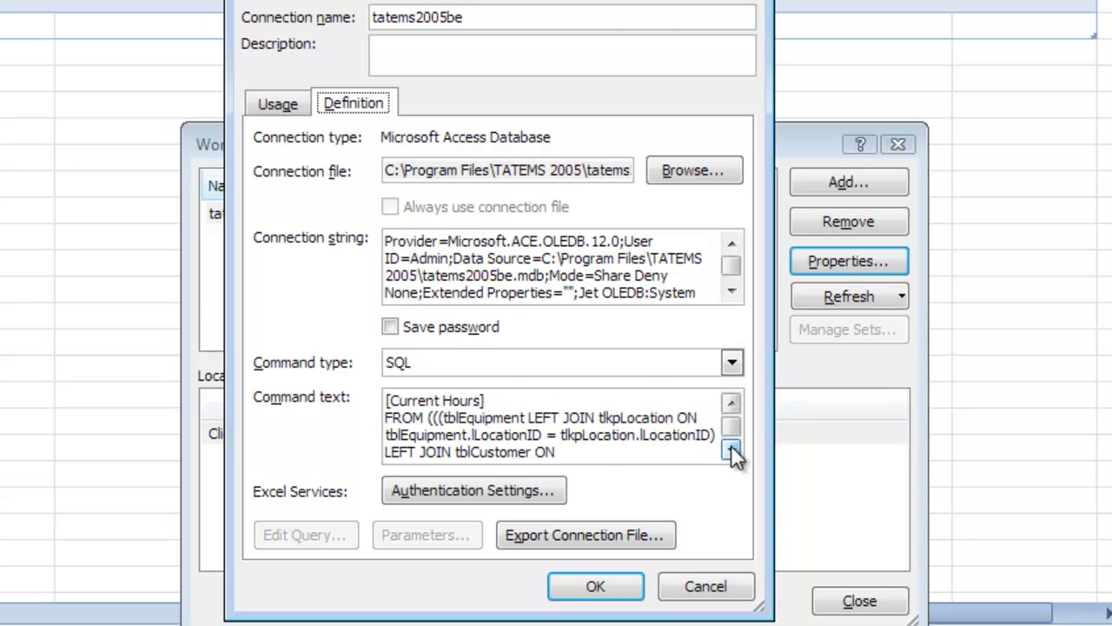
click(730, 450)
click(730, 449)
click(731, 449)
click(731, 449)
click(731, 449)
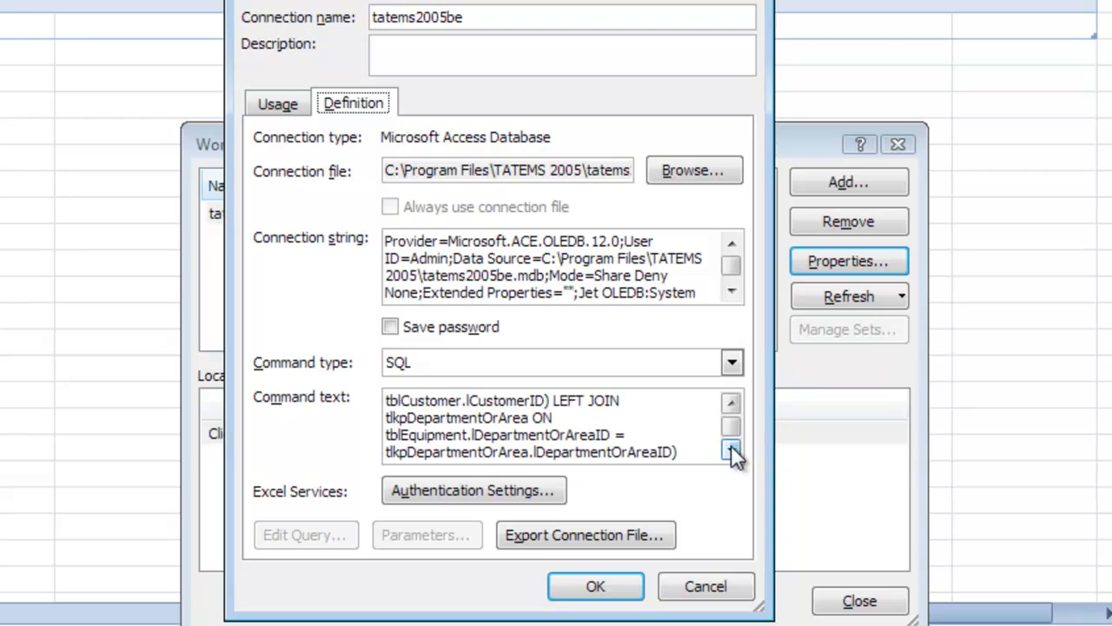
click(730, 449)
click(730, 449)
click(731, 449)
click(731, 450)
click(731, 449)
click(730, 449)
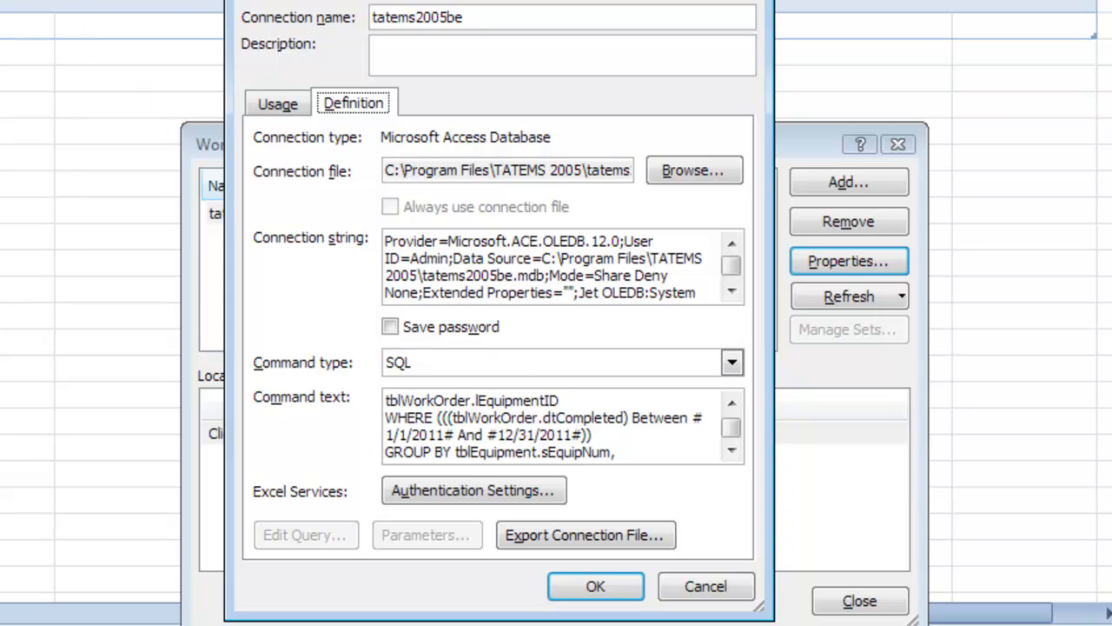
click(429, 435)
drag(429, 435, 445, 435)
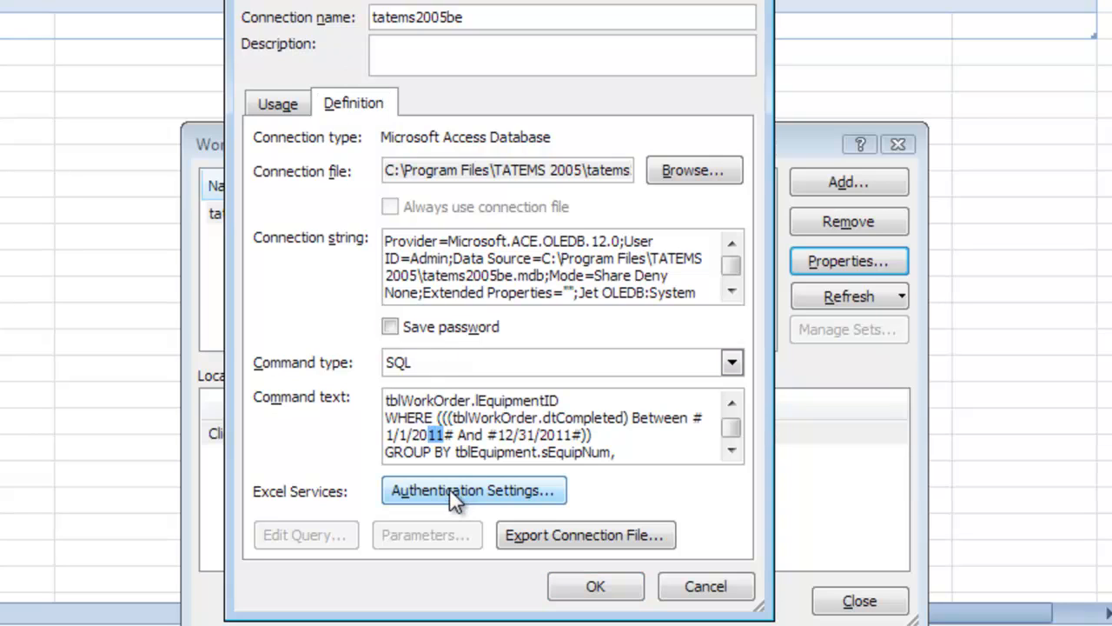
text(09)
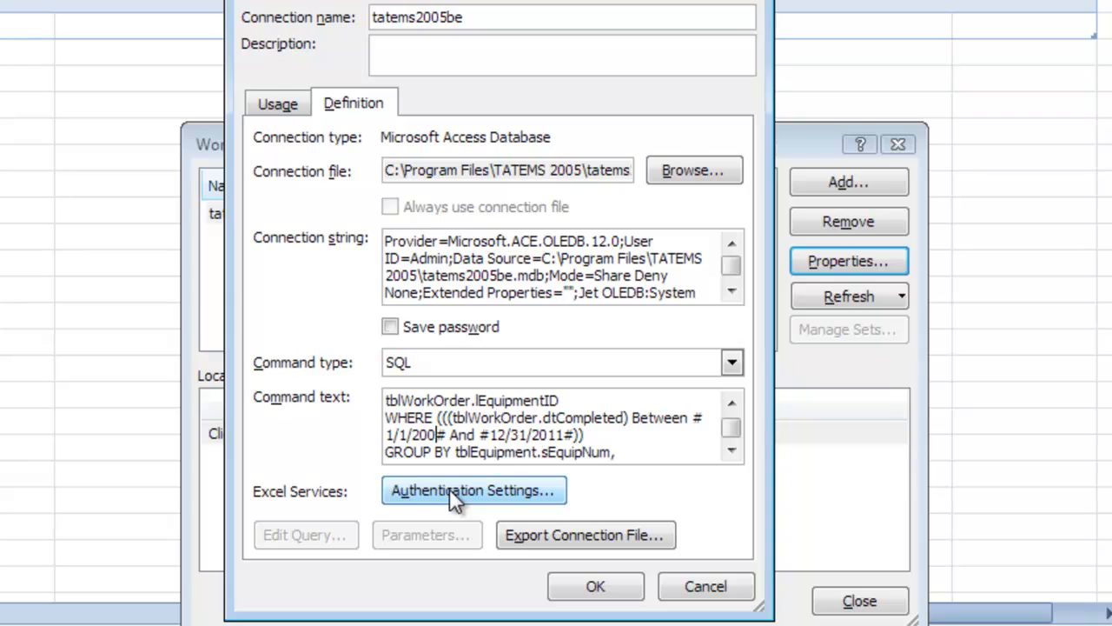
Step: Set the end date of the dtCompleted range to 12/31/2009 and apply the connection changes
drag(553, 435, 571, 435)
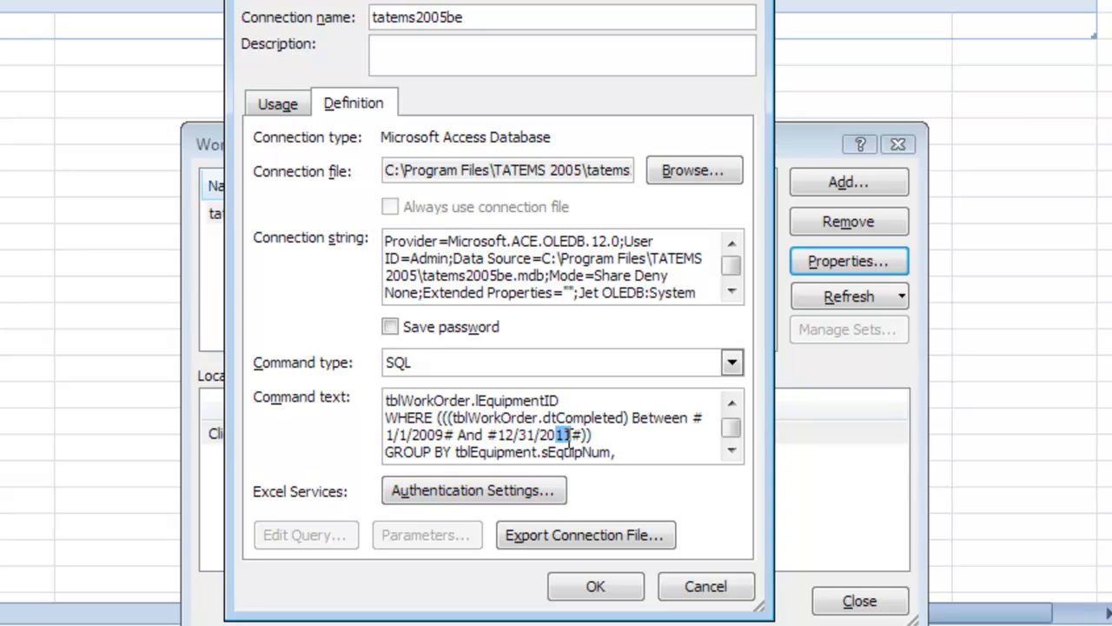
text(09)
click(600, 588)
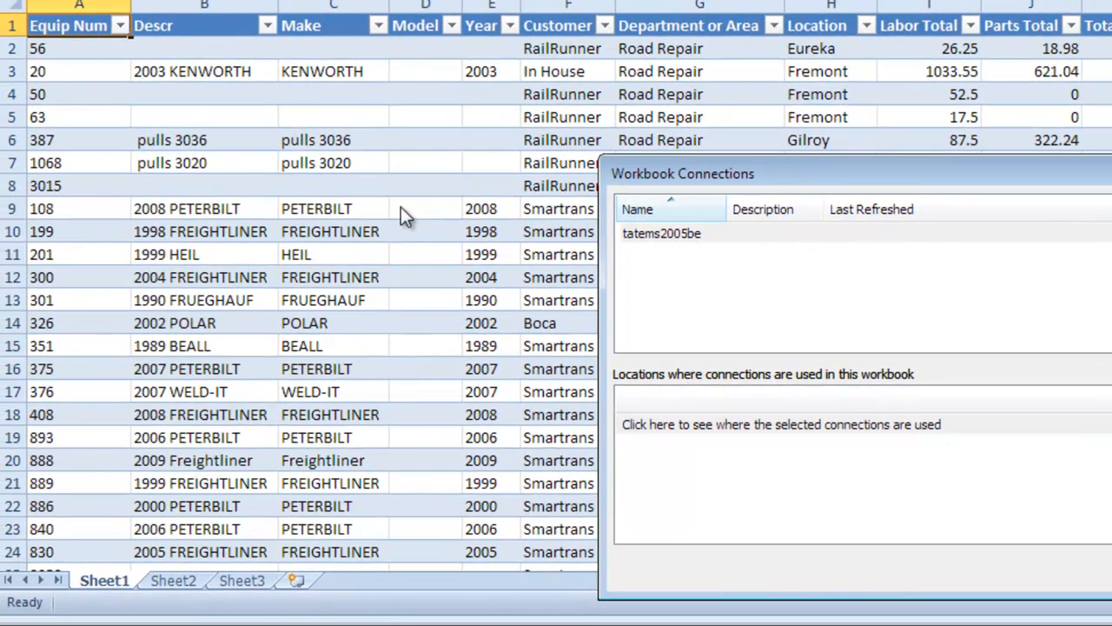
Step: Close the workbook connections and review the equipment parts and labor totals on Sheet1
drag(763, 173, 755, 248)
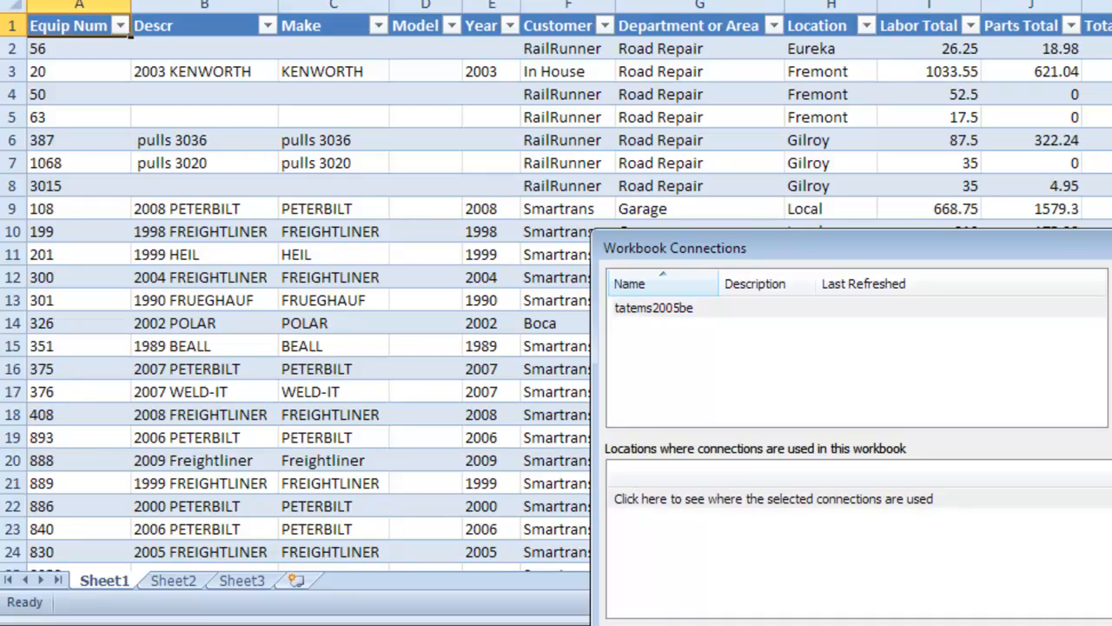
click(1111, 245)
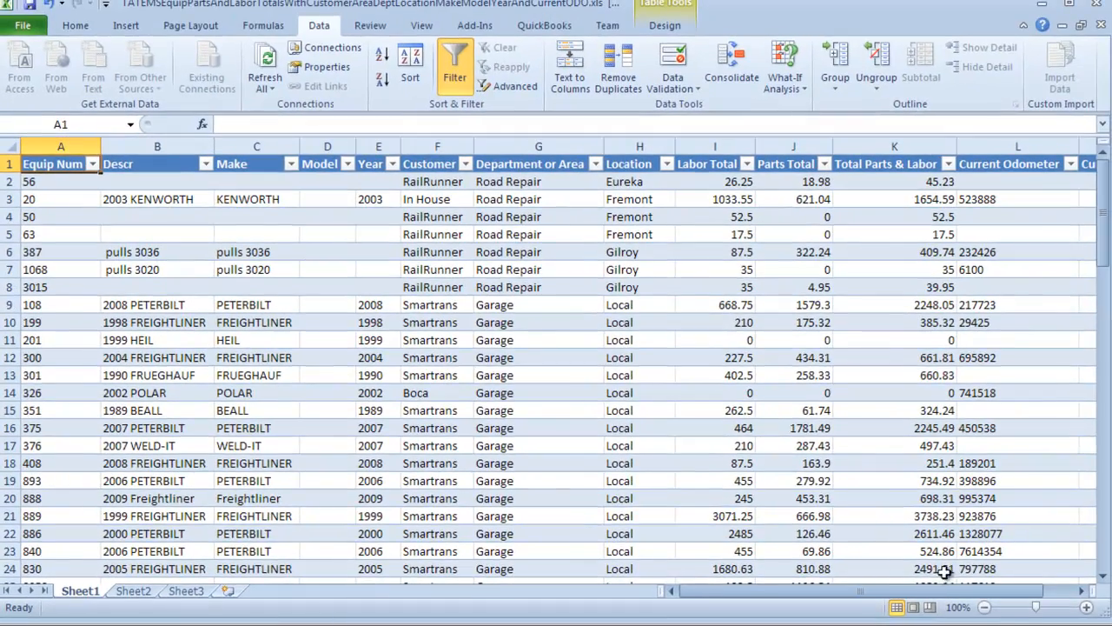
drag(926, 596, 869, 597)
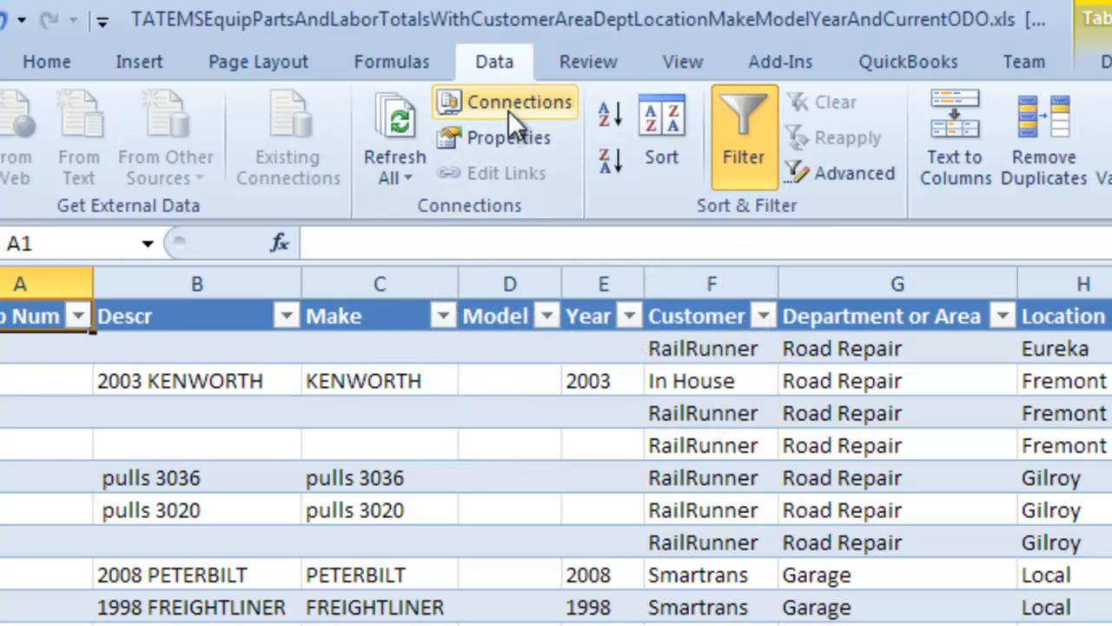
Step: Reopen the definition settings of the tatems2005be workbook connection
click(510, 108)
drag(1104, 622, 841, 306)
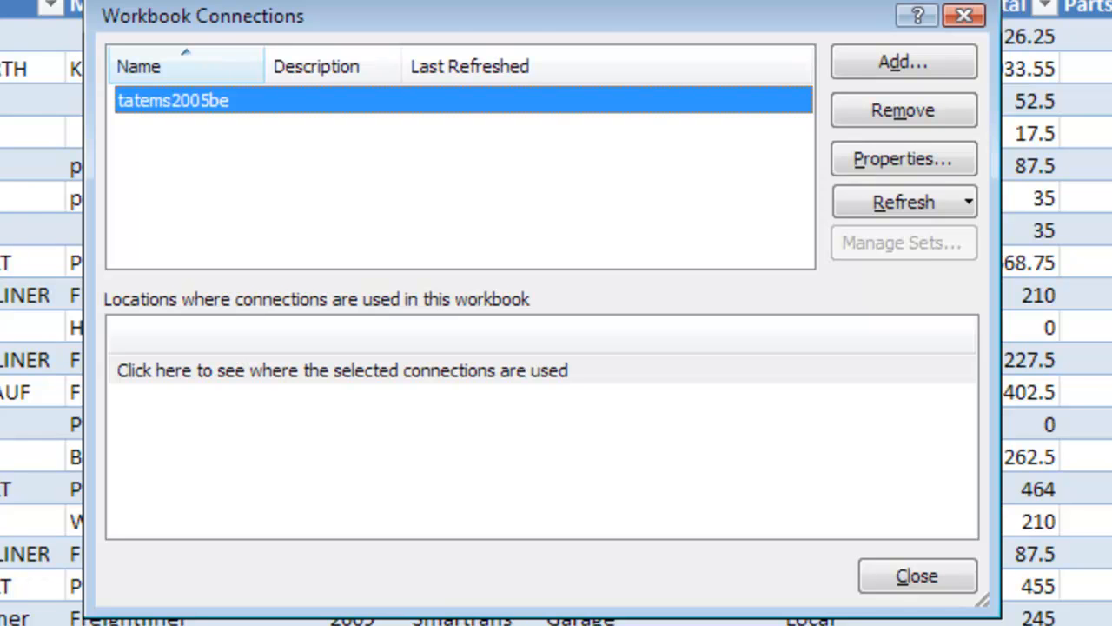
click(886, 158)
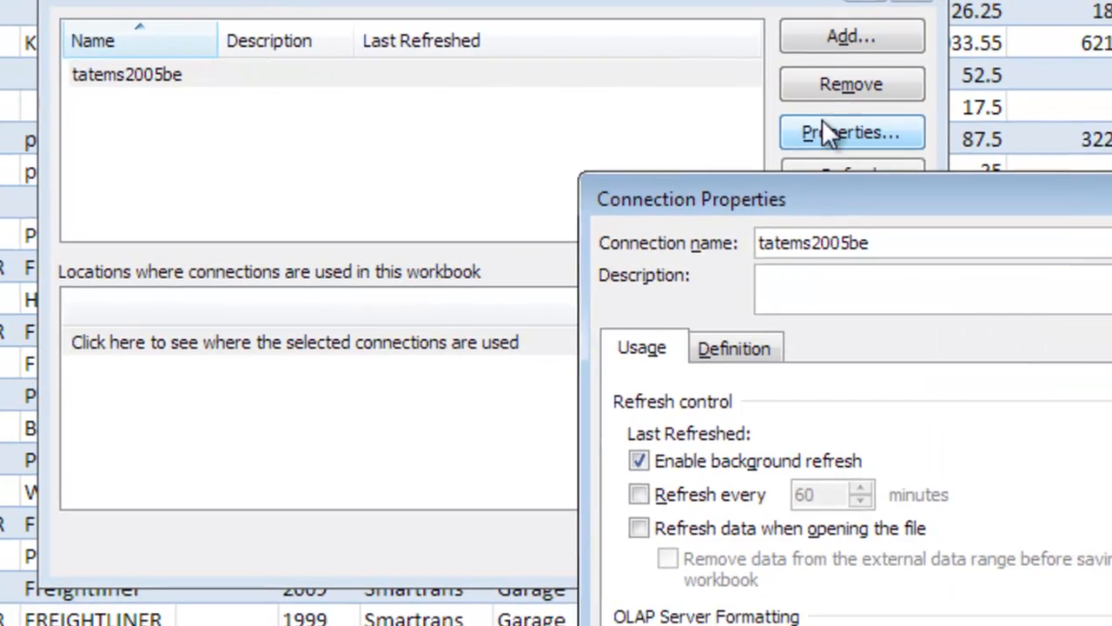
drag(814, 207, 486, 0)
click(734, 348)
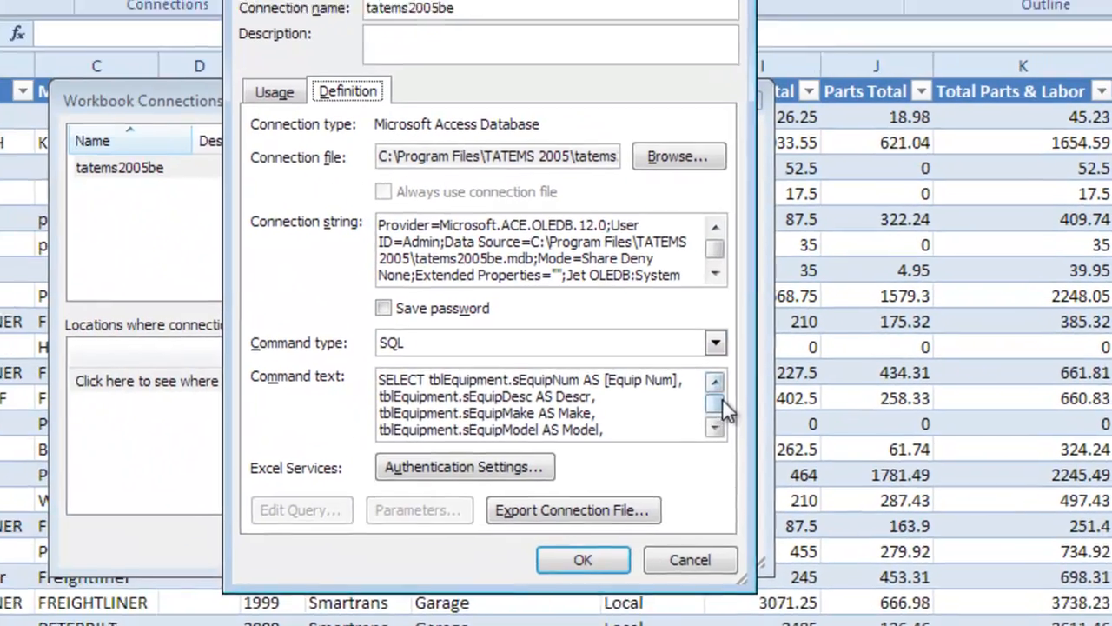
Step: Change the start date of the dtCompleted range in the command text's WHERE clause to 1/1/2011
drag(565, 192, 569, 208)
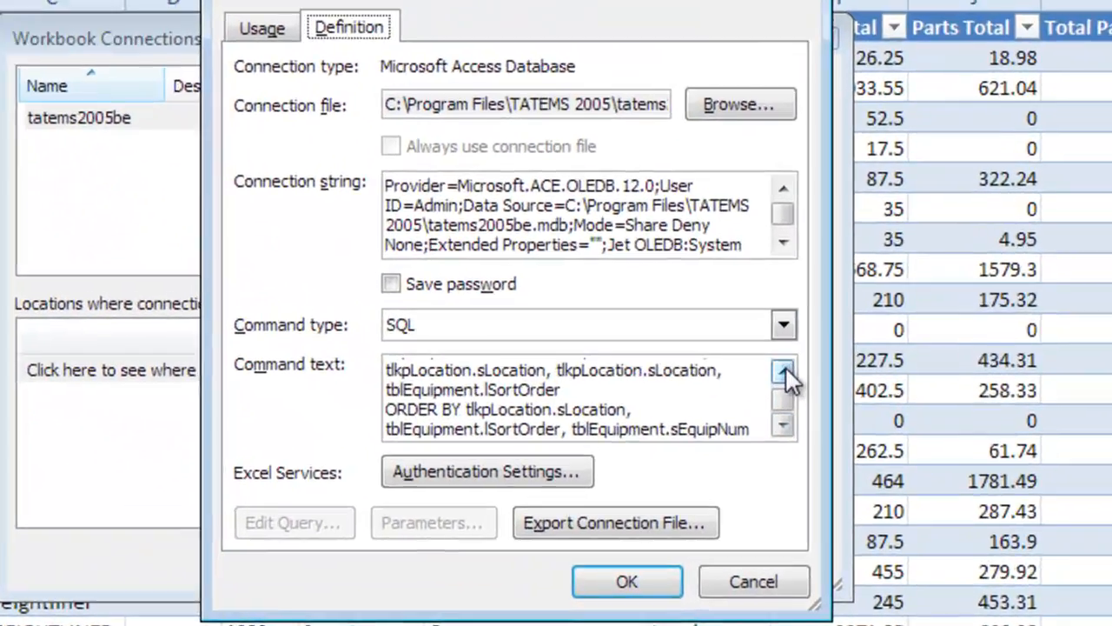
click(741, 417)
drag(923, 227, 922, 228)
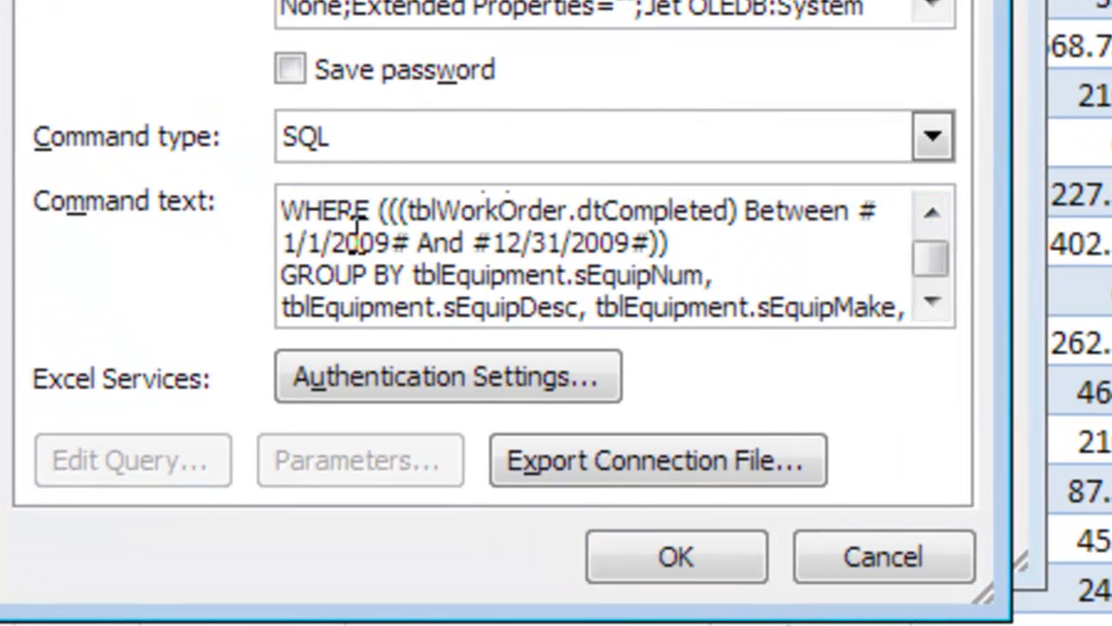
drag(360, 240, 391, 231)
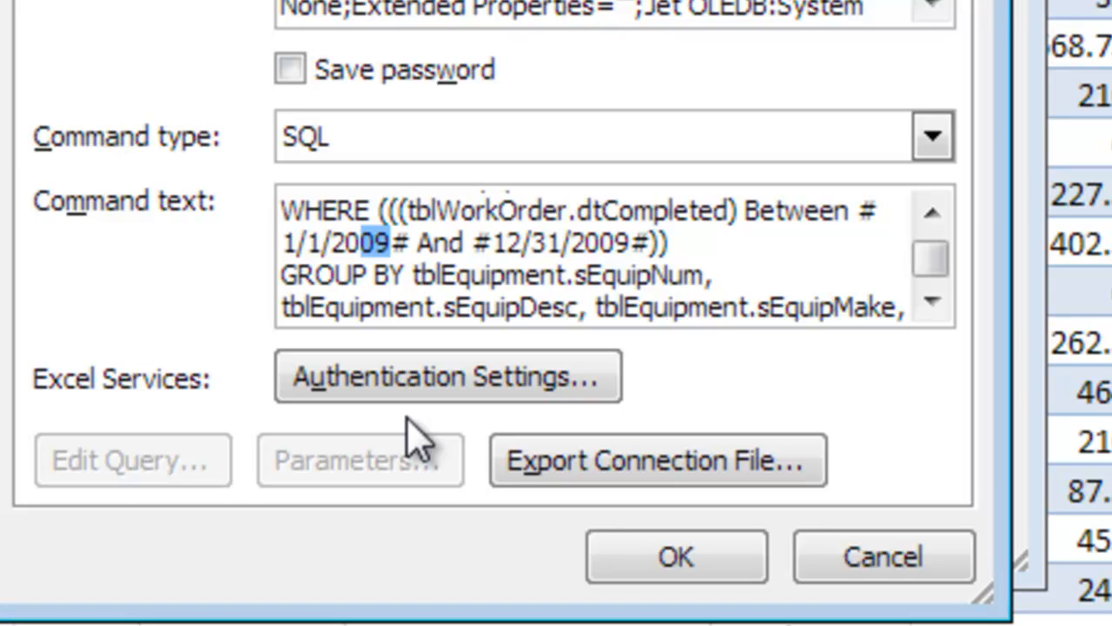
text(11)
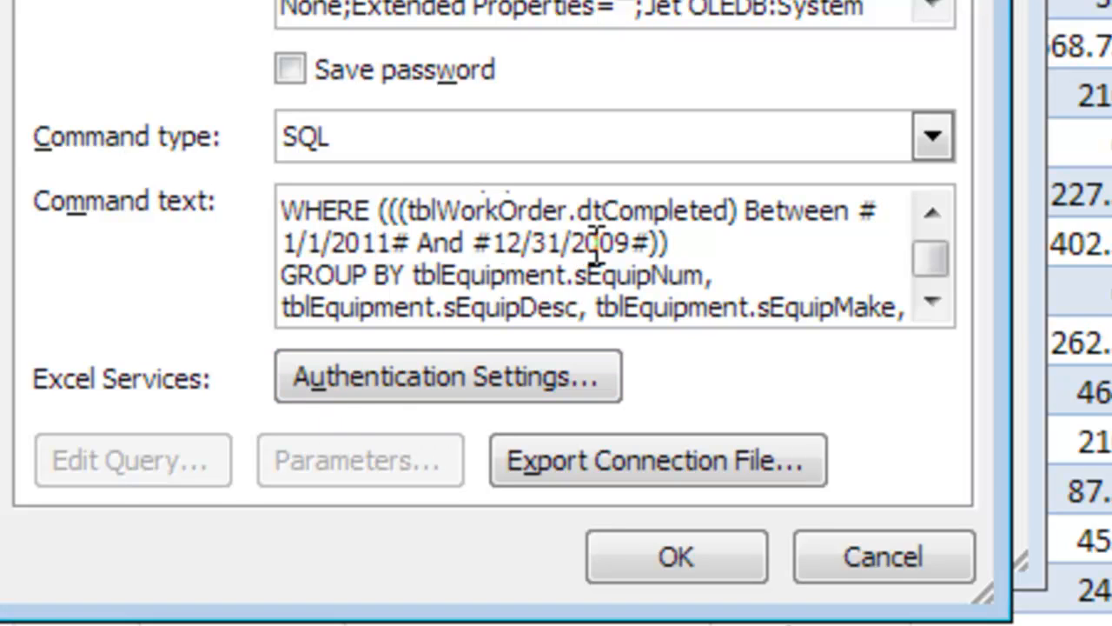
Step: Change the end date of the dtCompleted range to 12/31/2011, apply the connection changes, and close the workbook connections
drag(600, 243, 634, 235)
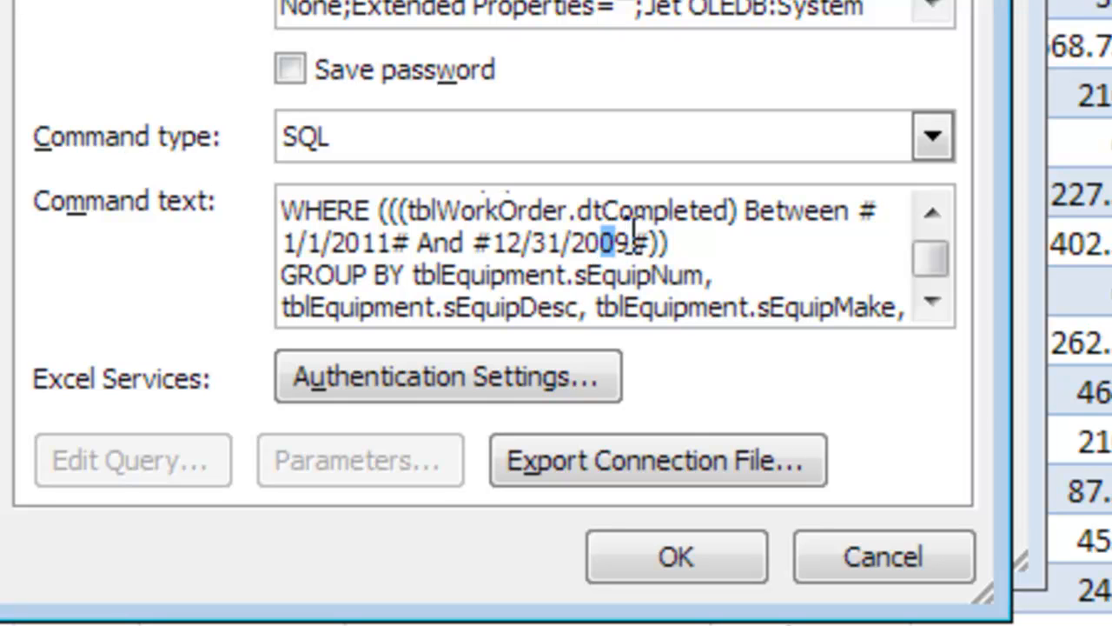
text(11)
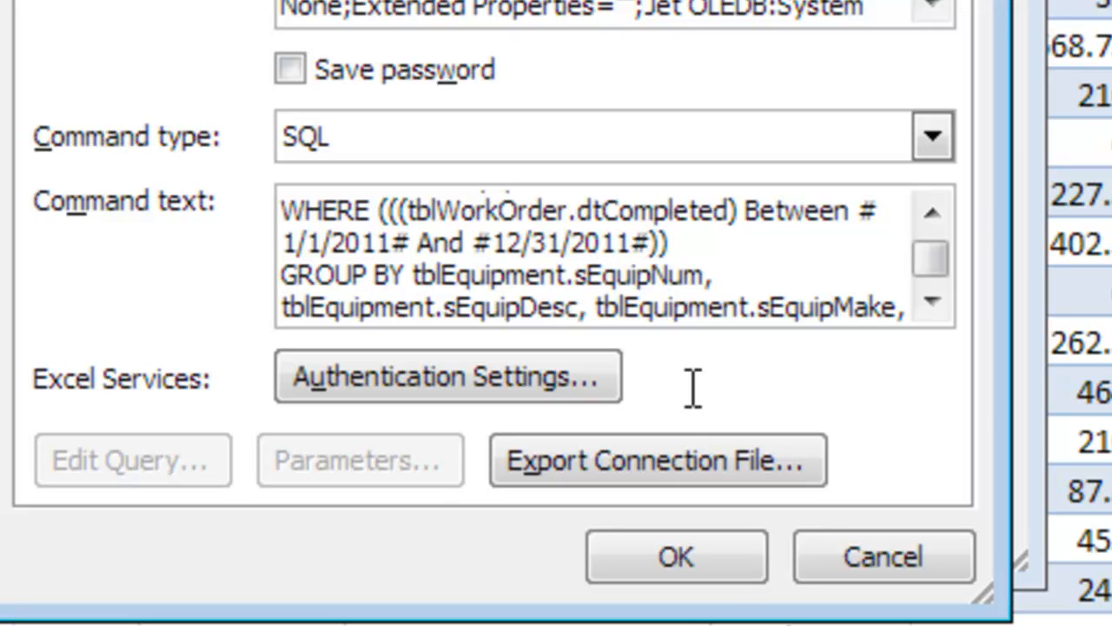
click(669, 552)
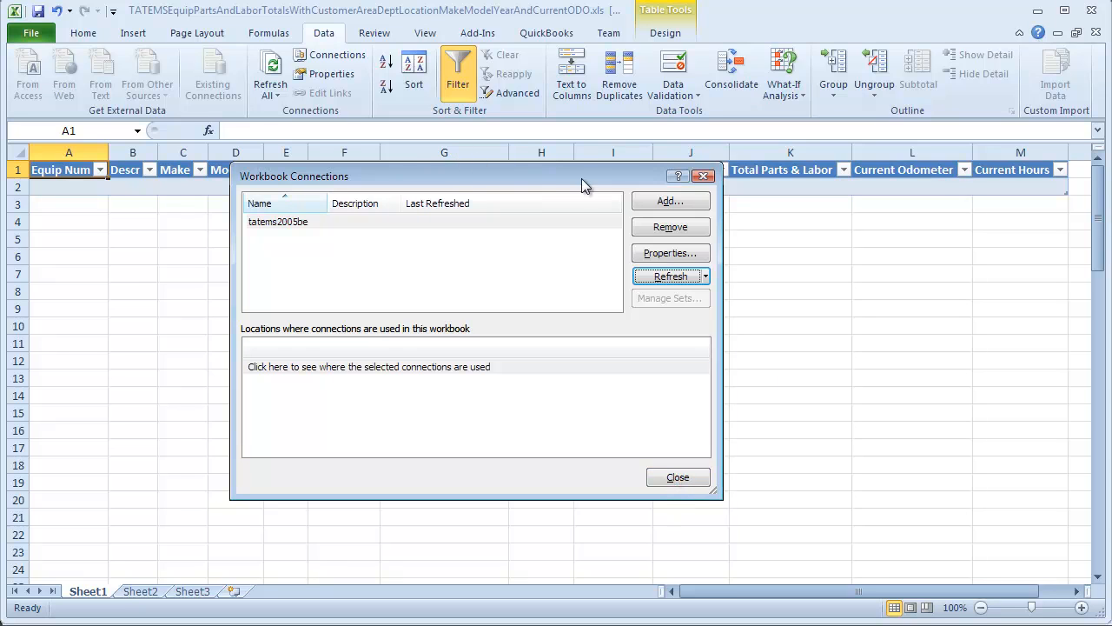
drag(571, 167, 678, 237)
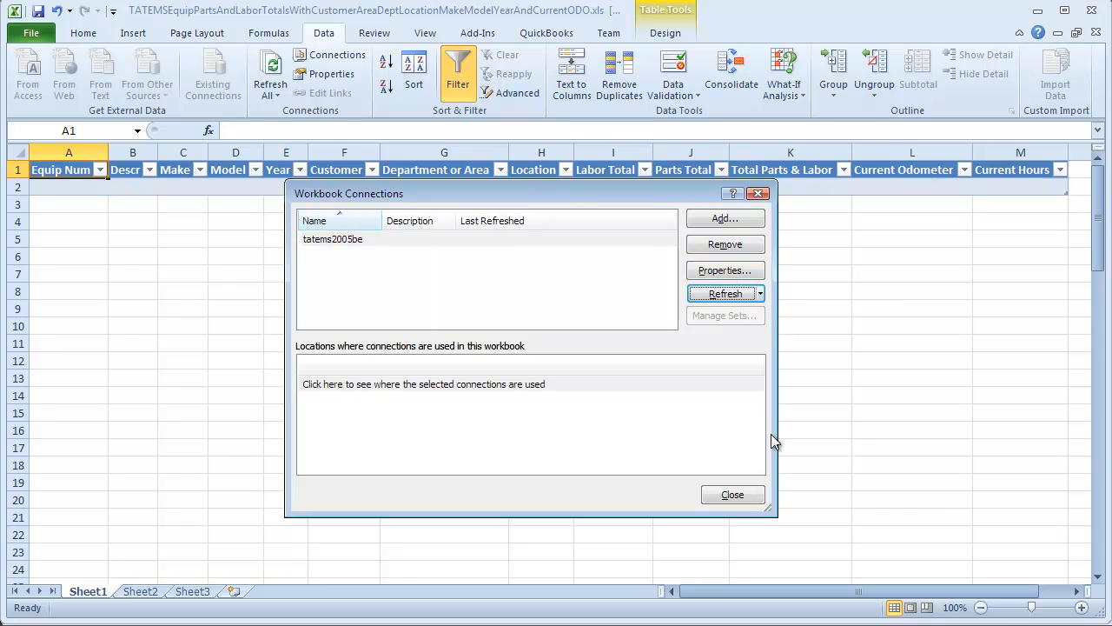
click(750, 494)
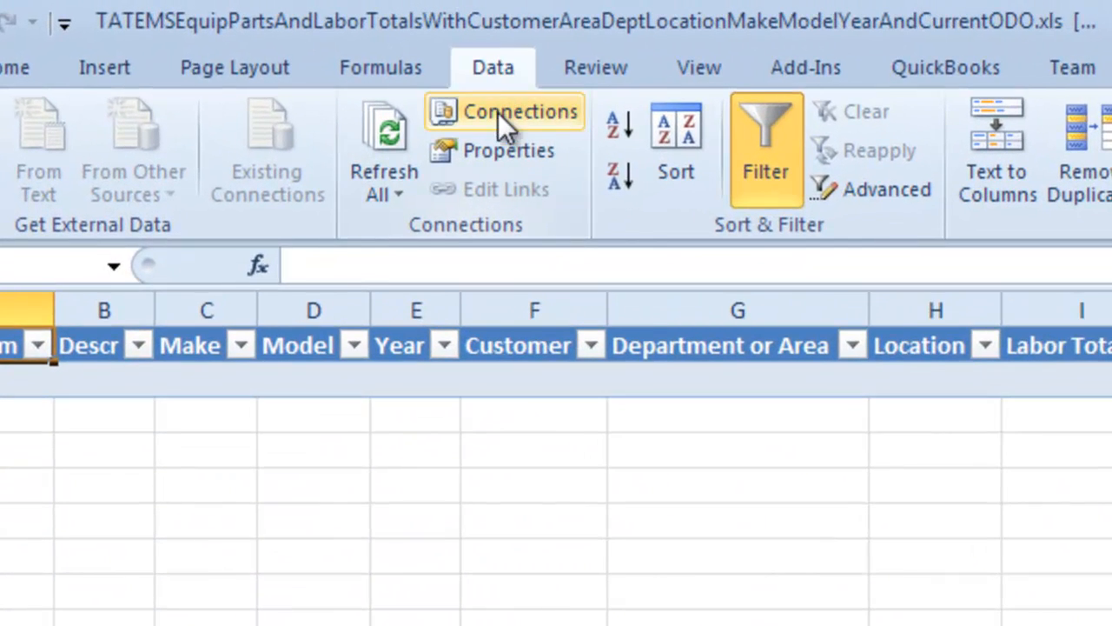
Step: Open the tatems2005be connection definition and highlight the data source path C:\Program Files\TATEMS 2005\tatems2005be.mdb in the connection string
click(498, 113)
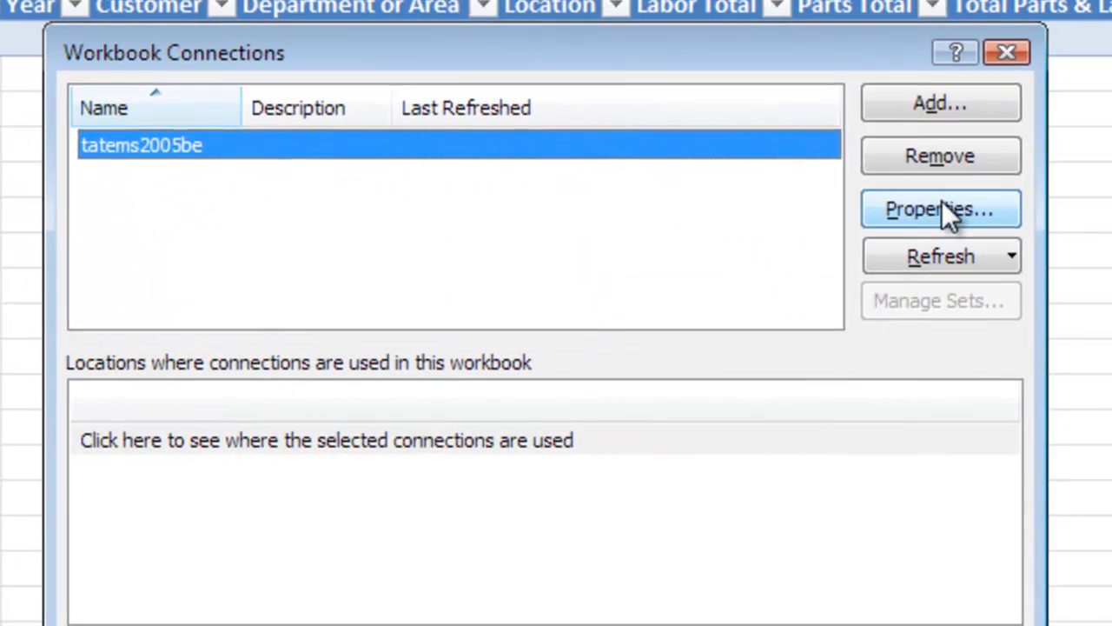
click(941, 203)
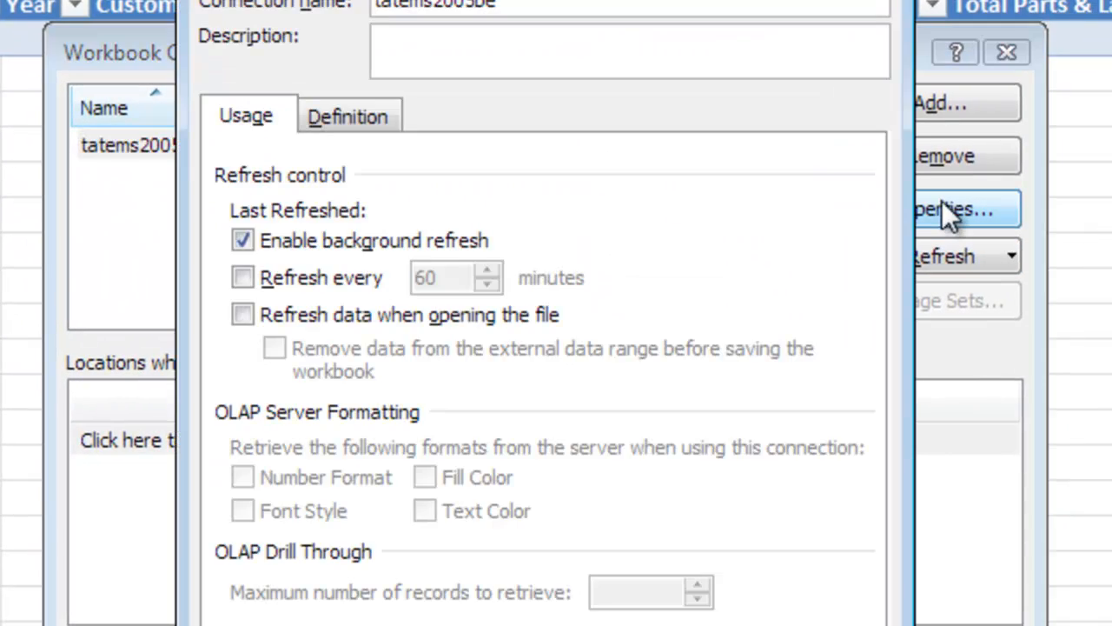
click(352, 113)
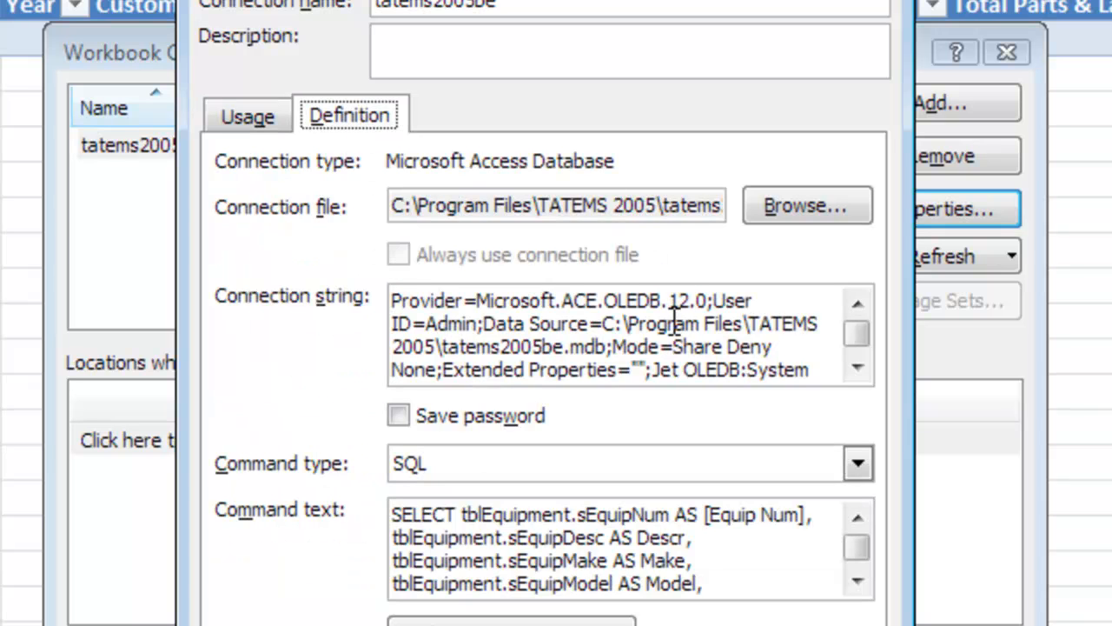
drag(601, 323, 645, 356)
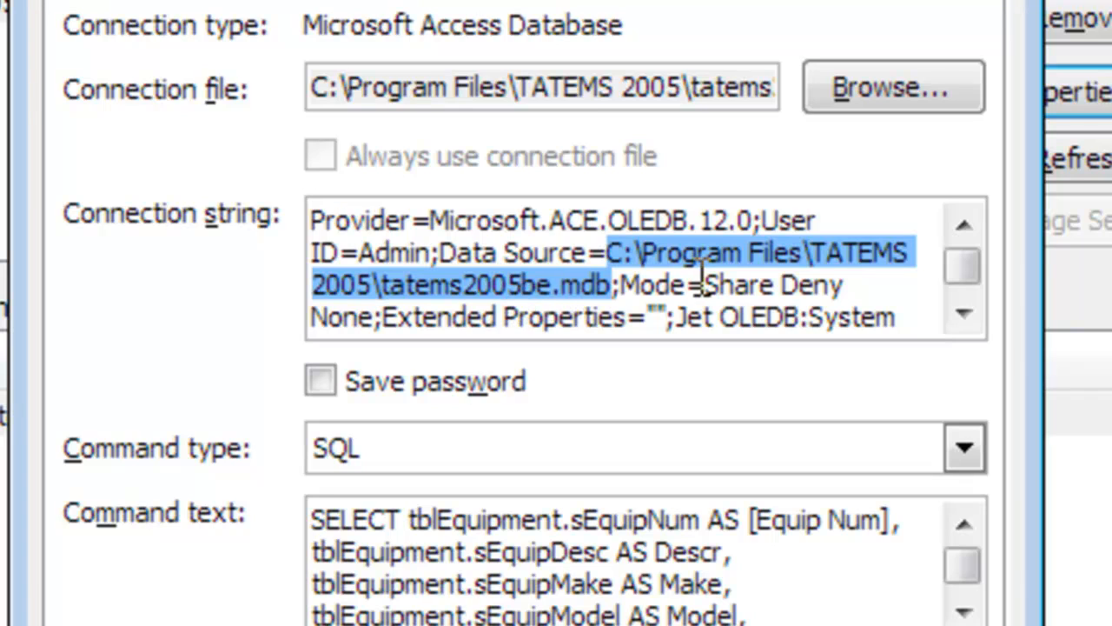
click(828, 251)
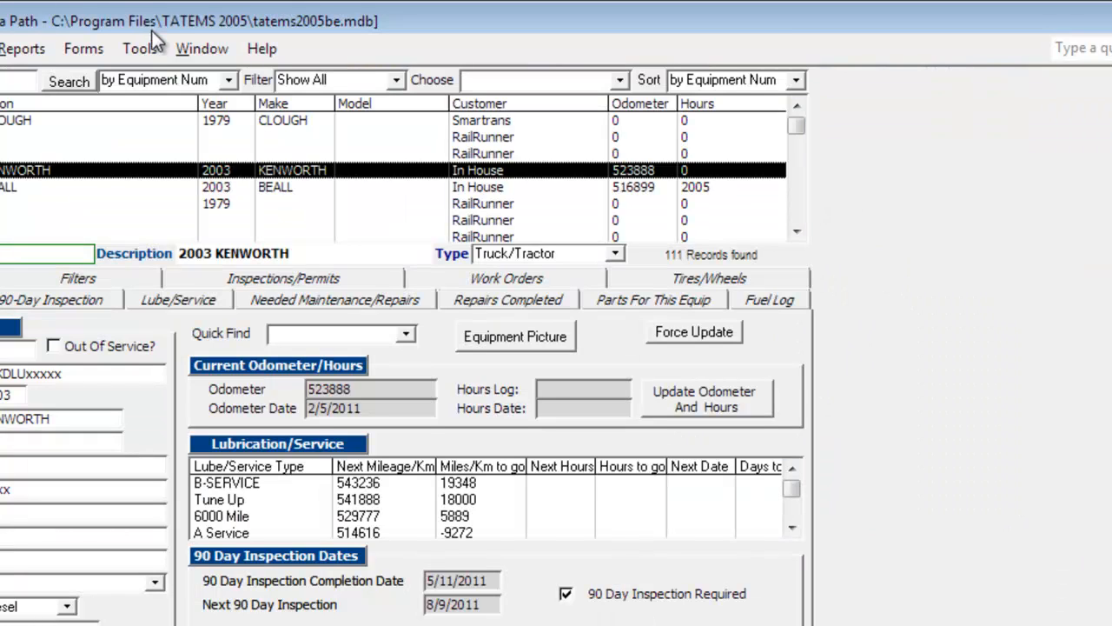
Step: Switch to TATEMS and open its Networking settings to check the path of the data file in use
click(144, 48)
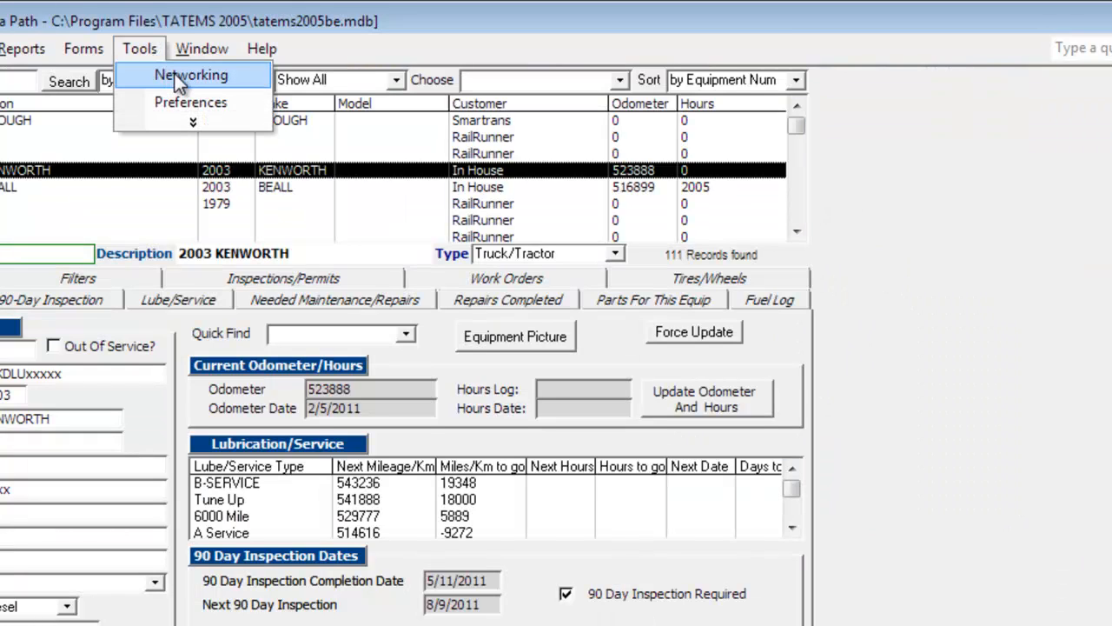
click(174, 73)
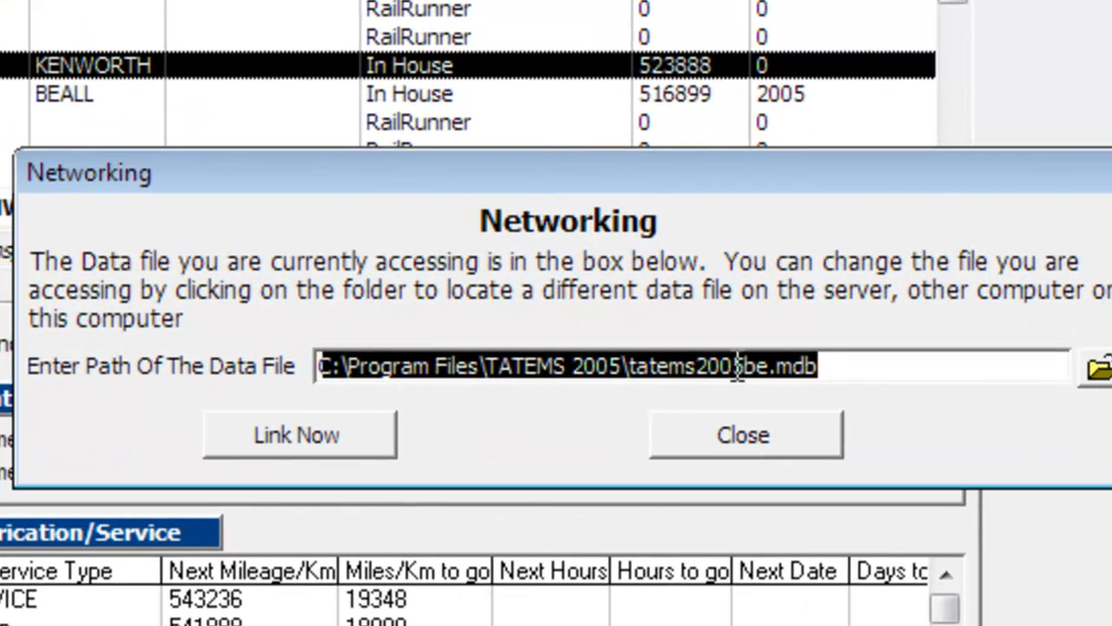
click(752, 351)
drag(911, 365, 325, 364)
click(860, 366)
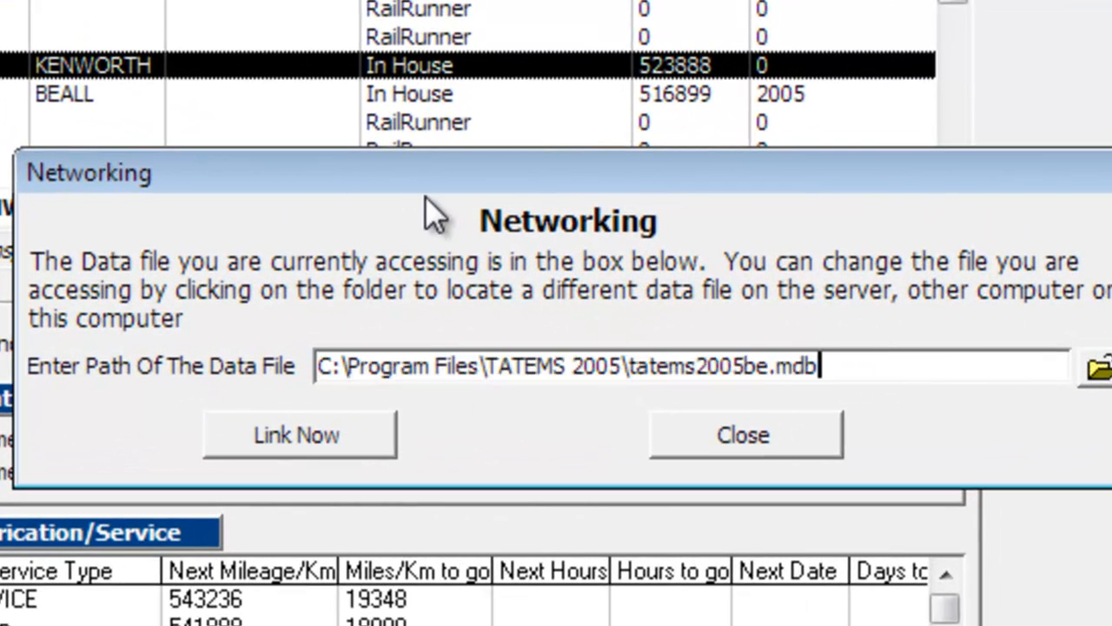
drag(689, 171, 667, 168)
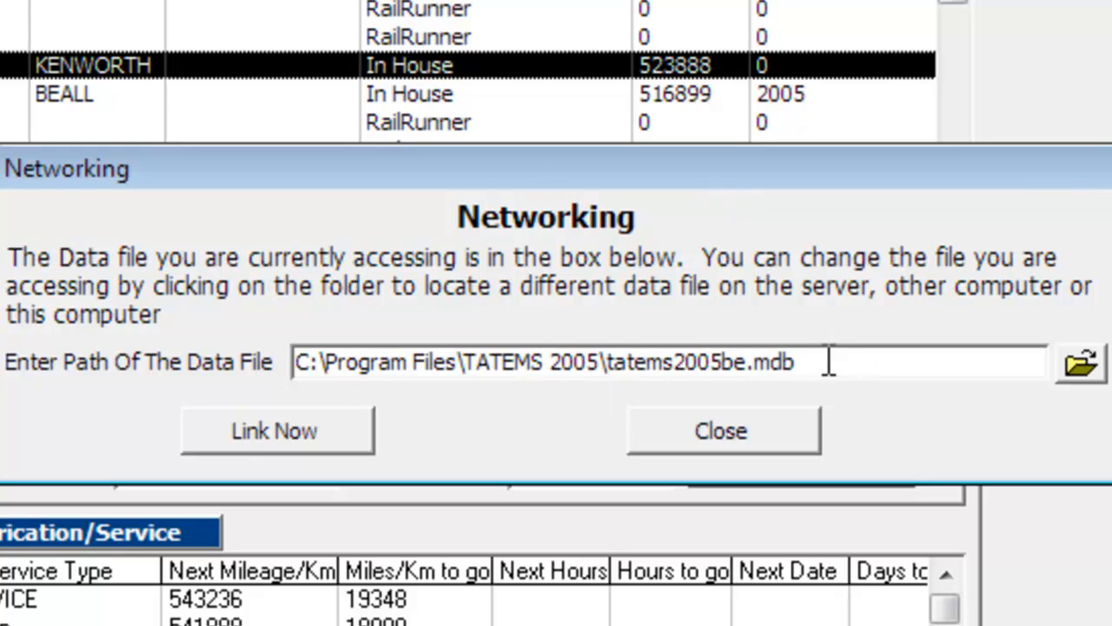
Step: Copy the full data file path from the Networking settings and close them
drag(796, 361, 223, 353)
right_click(384, 352)
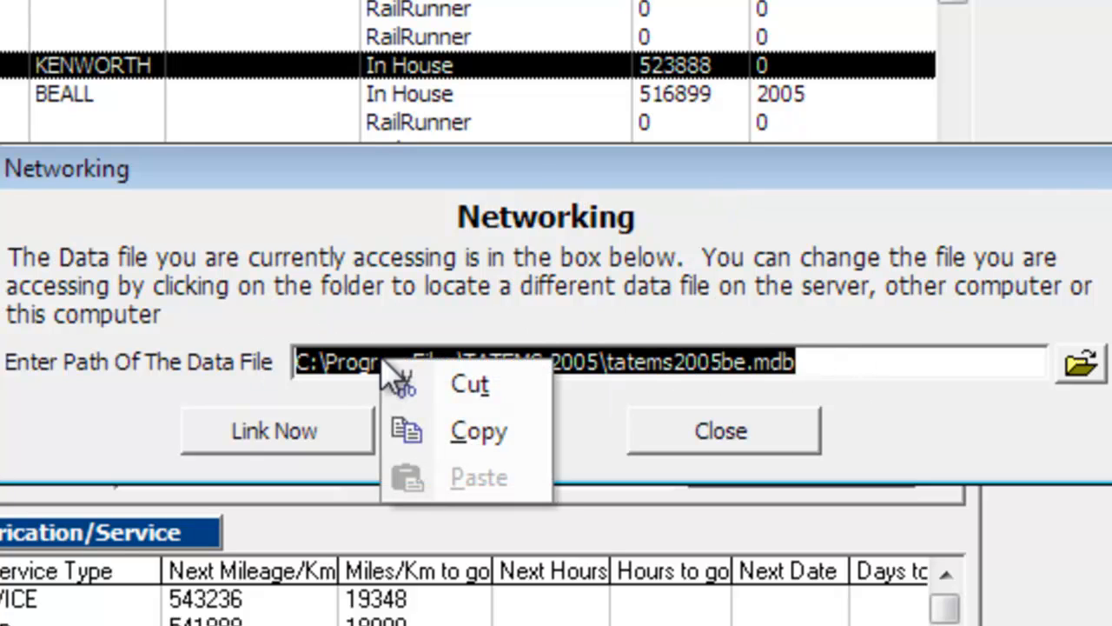
click(405, 434)
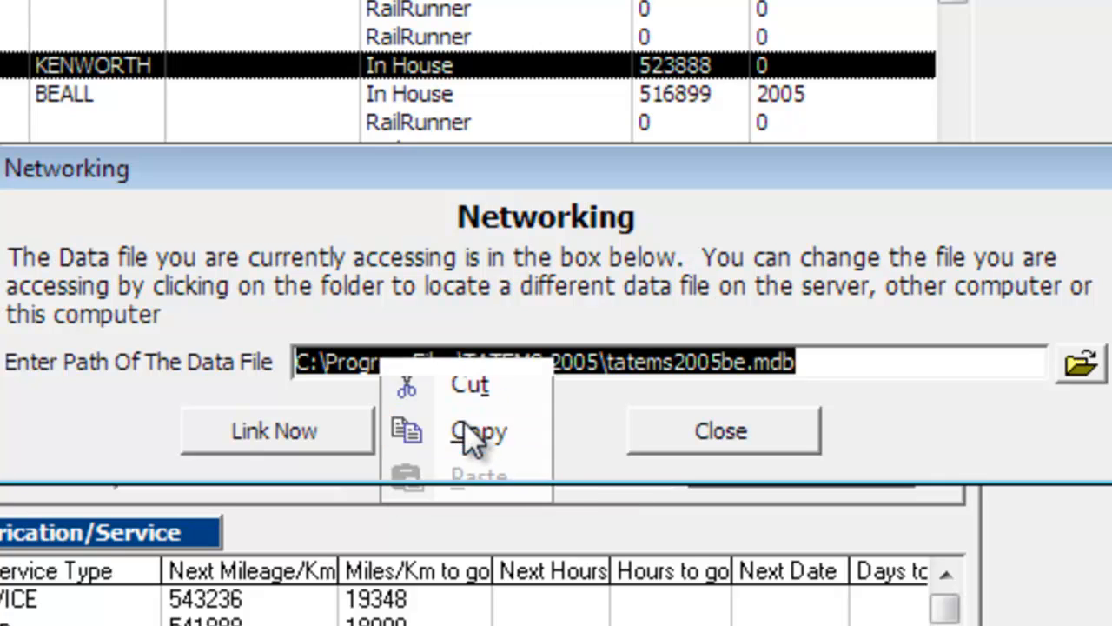
click(719, 432)
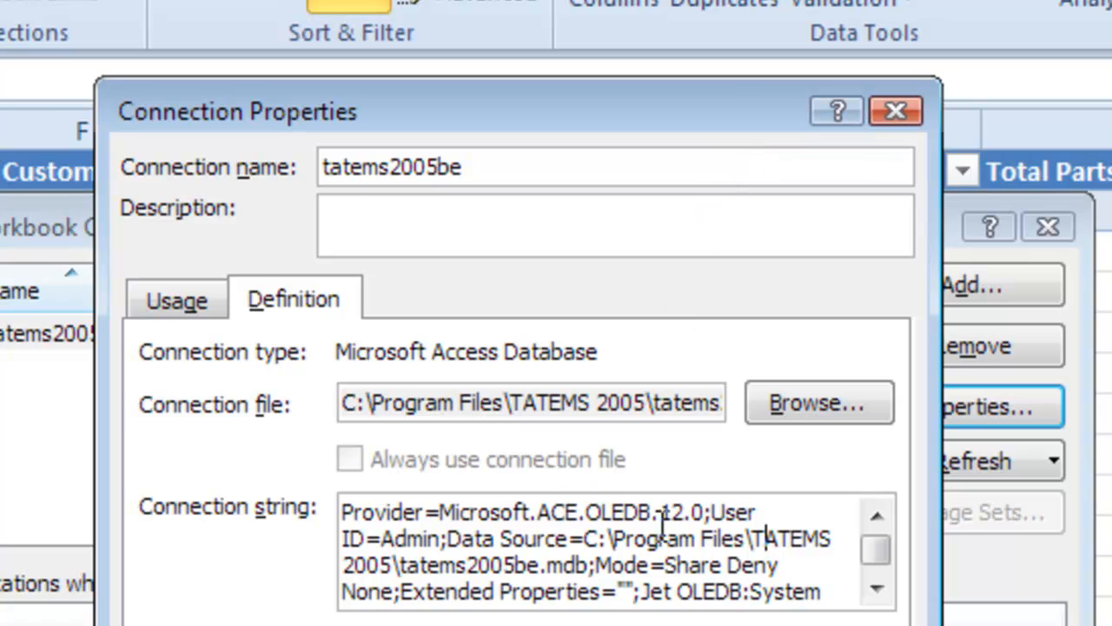
Step: Back in Excel, highlight the data source path in the tatems2005be connection string, then clear the selection
drag(584, 538, 591, 564)
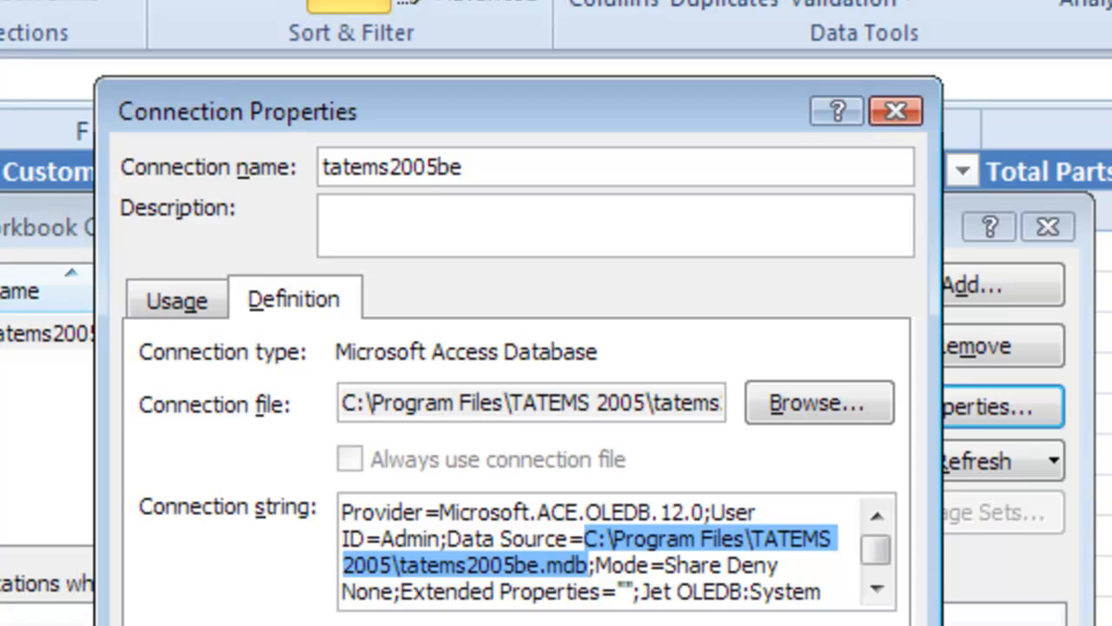
key(Right)
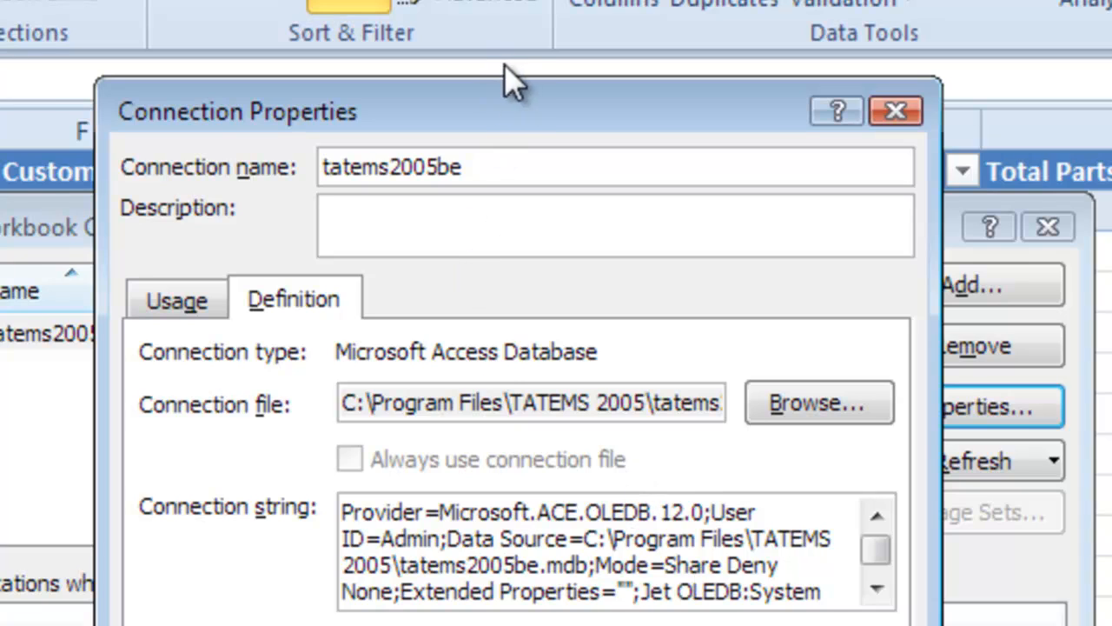
click(591, 556)
Step: Copy the entire SQL query from the command text of the tatems2005be connection
drag(571, 111, 540, 36)
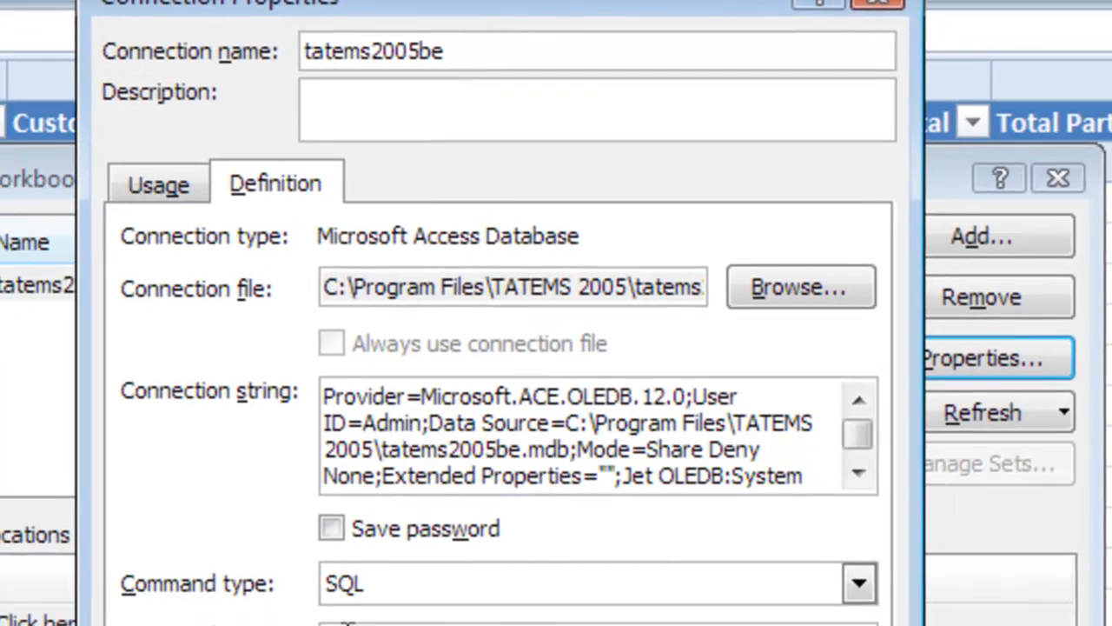
drag(397, 307, 869, 299)
click(898, 288)
click(890, 268)
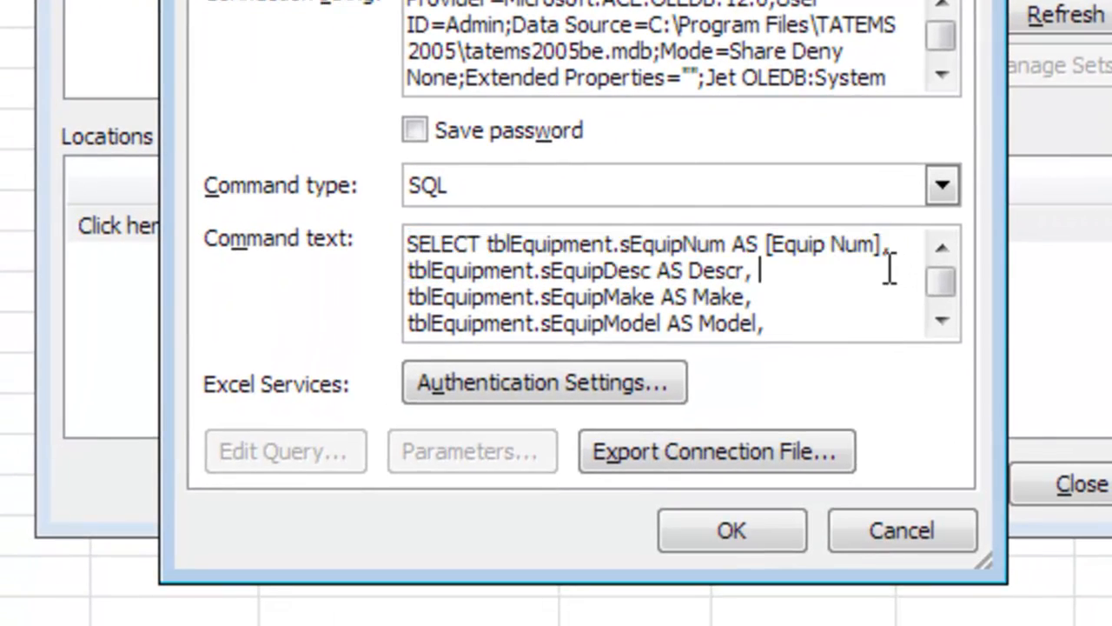
click(443, 245)
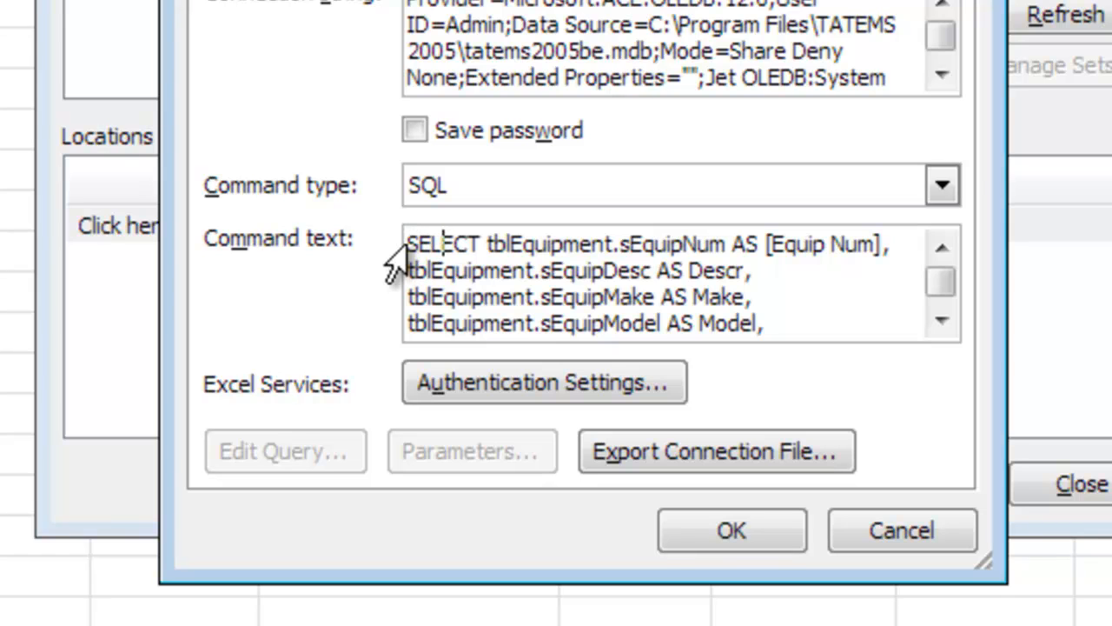
drag(409, 243, 964, 388)
right_click(534, 281)
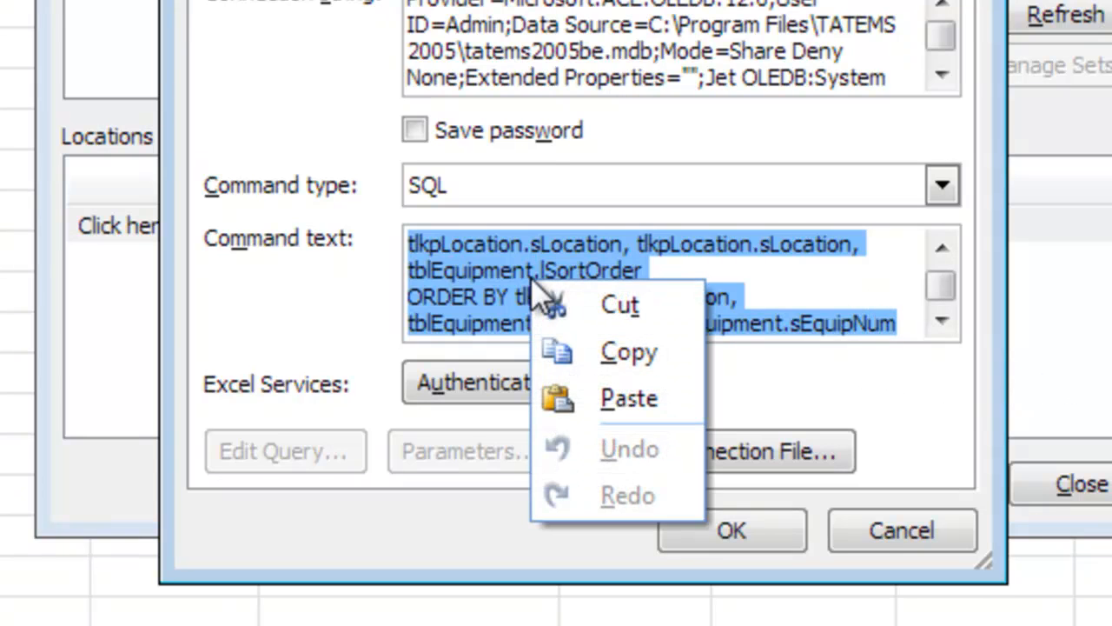
click(623, 354)
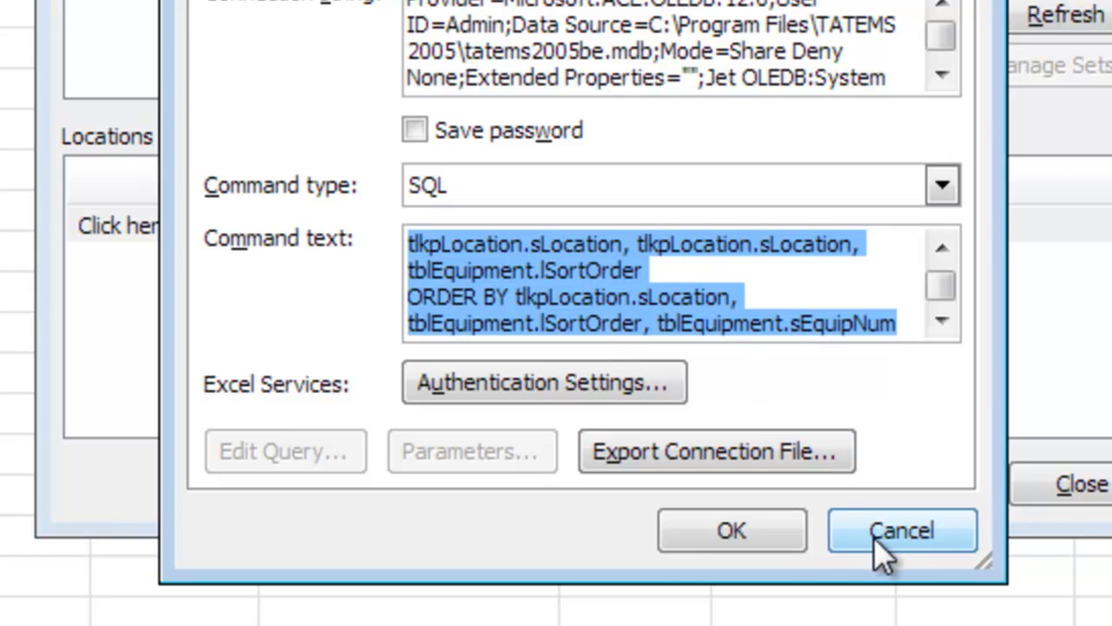
Step: Cancel the connection properties, close the workbook connections, and close the workbook without saving
click(900, 523)
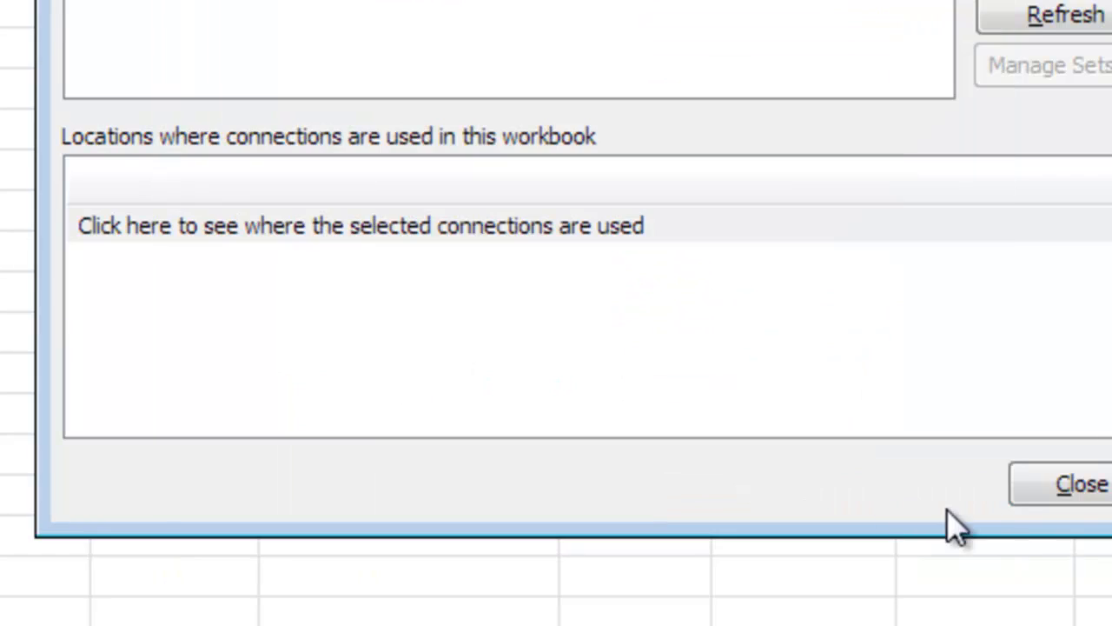
click(1077, 485)
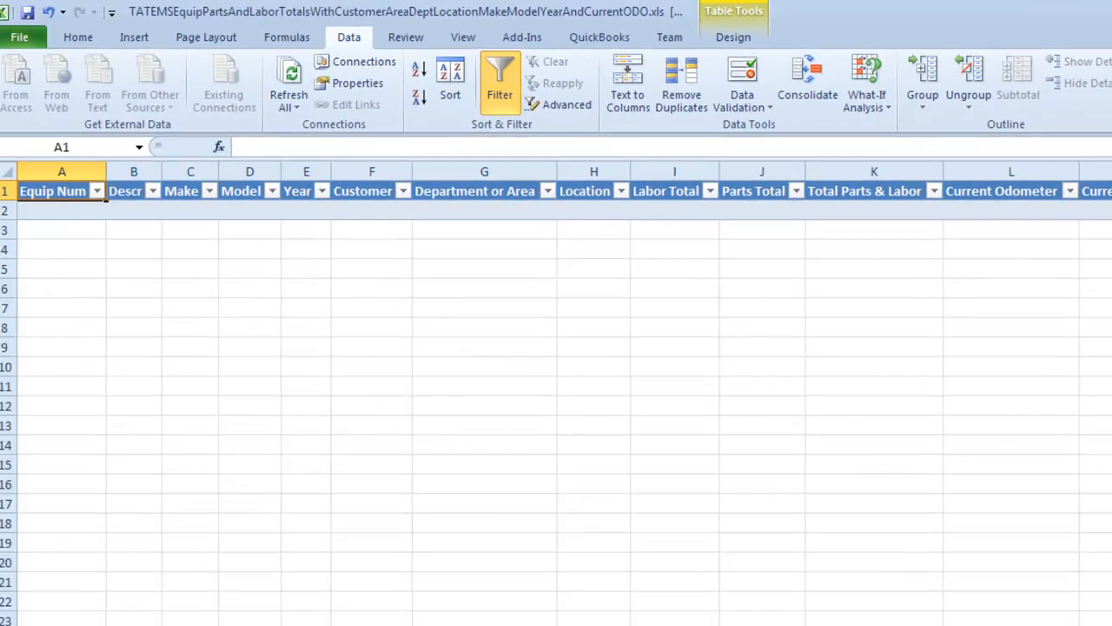
click(1094, 38)
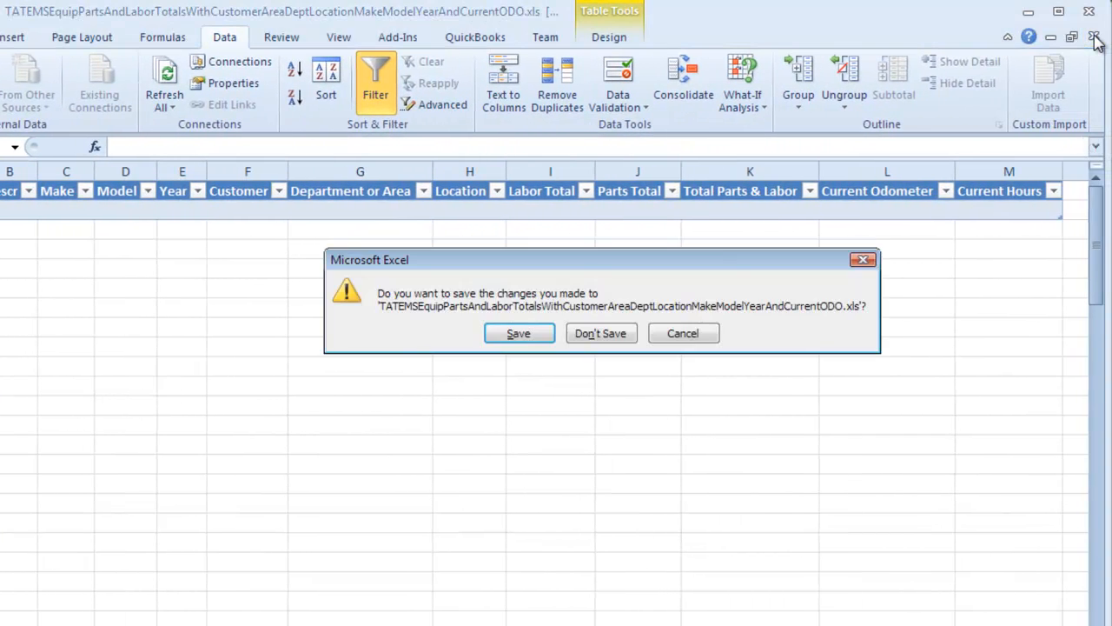
click(596, 337)
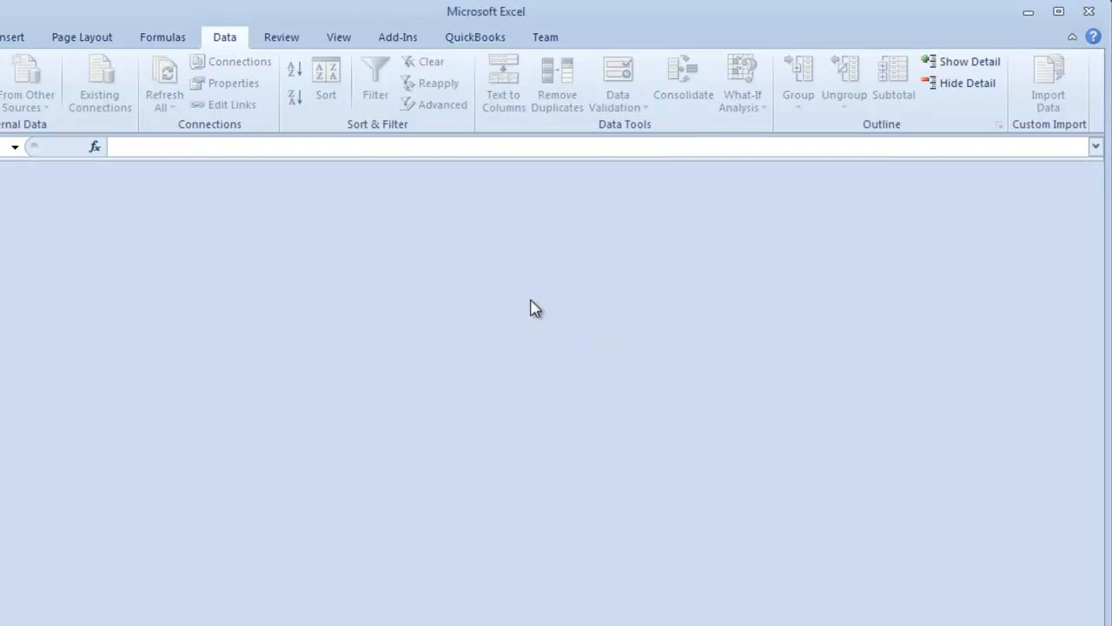
Step: Create a new blank workbook
click(35, 40)
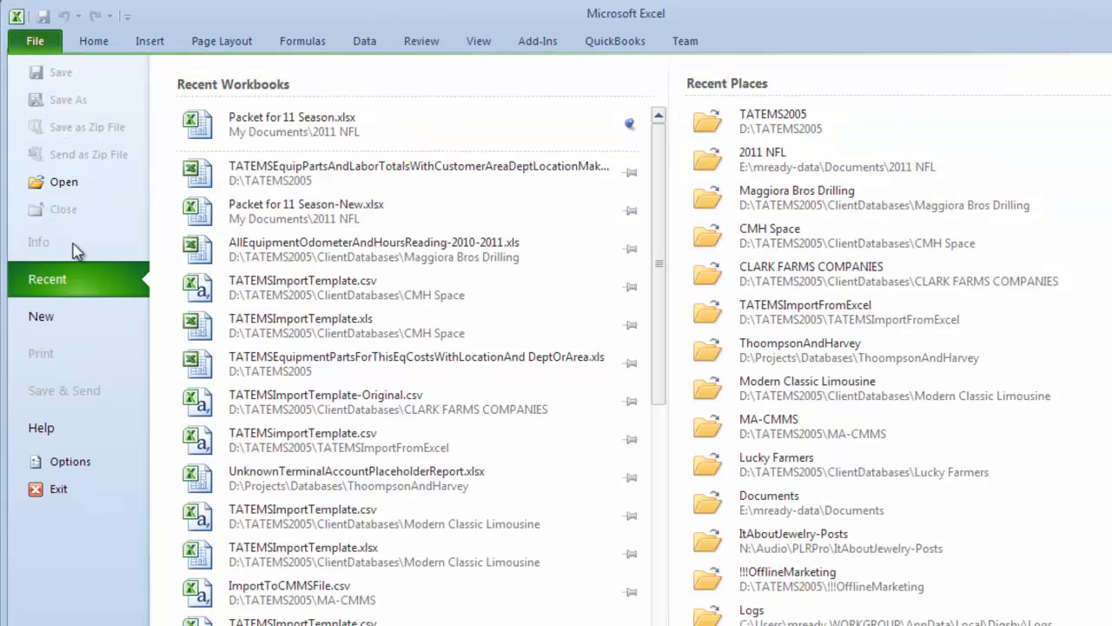
click(63, 326)
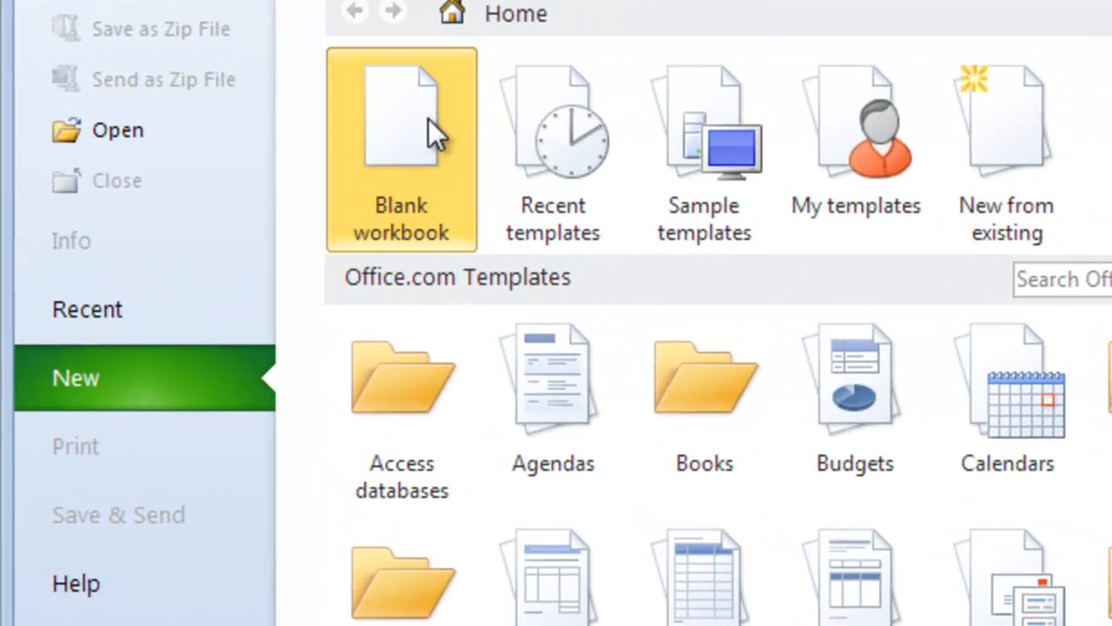
double_click(234, 182)
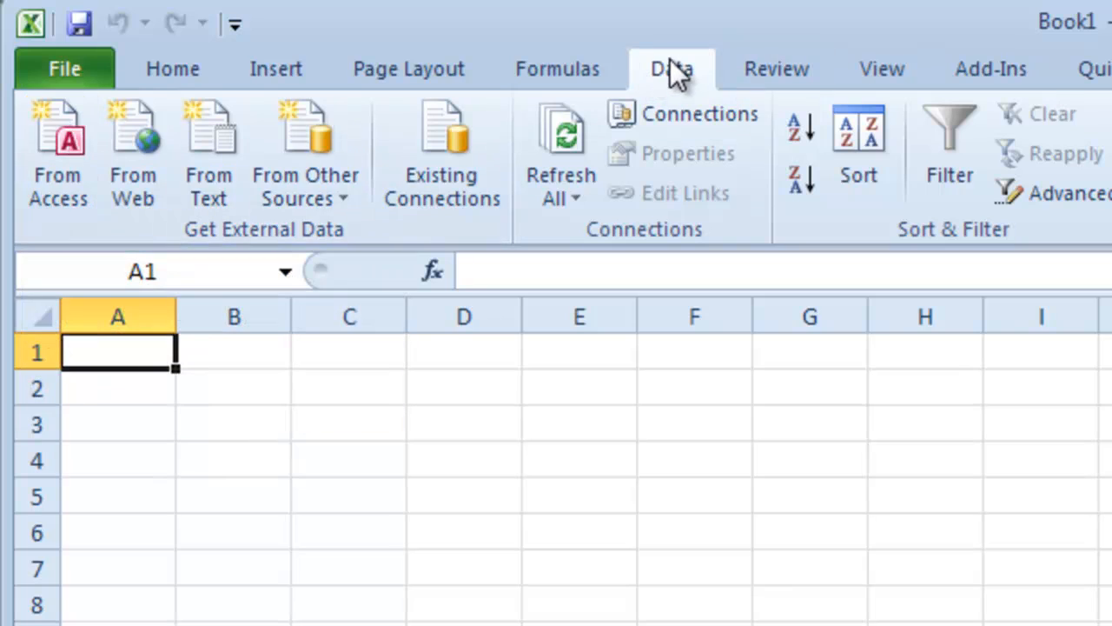
Step: Start an Access data import and open tatems2005be.mdb from the TATEMS Data (T:) network drive as the source
click(57, 145)
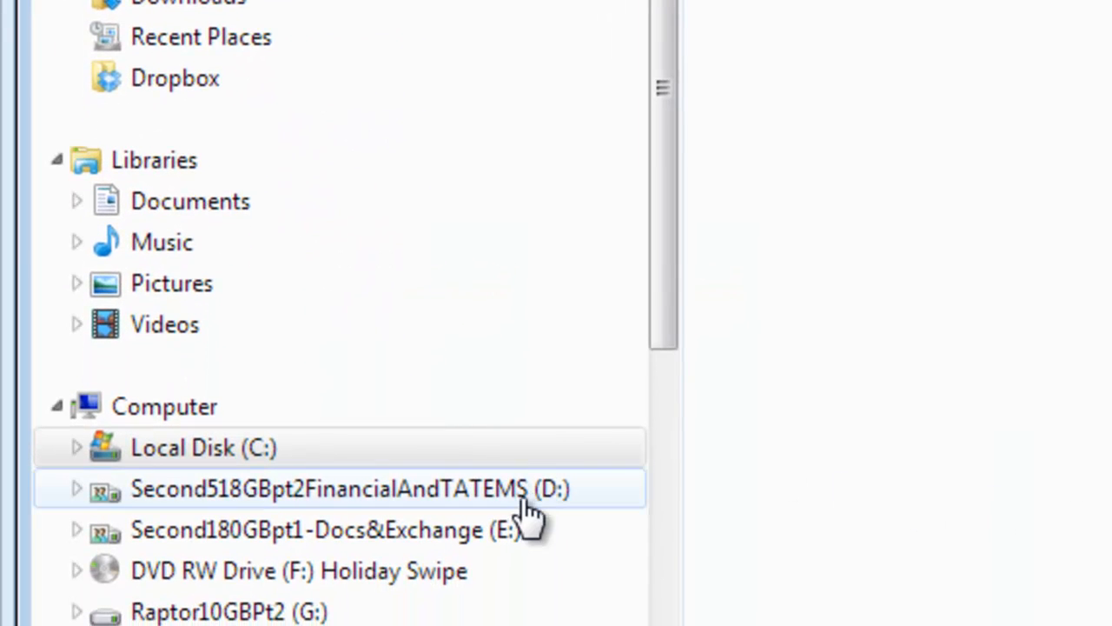
drag(653, 217, 666, 409)
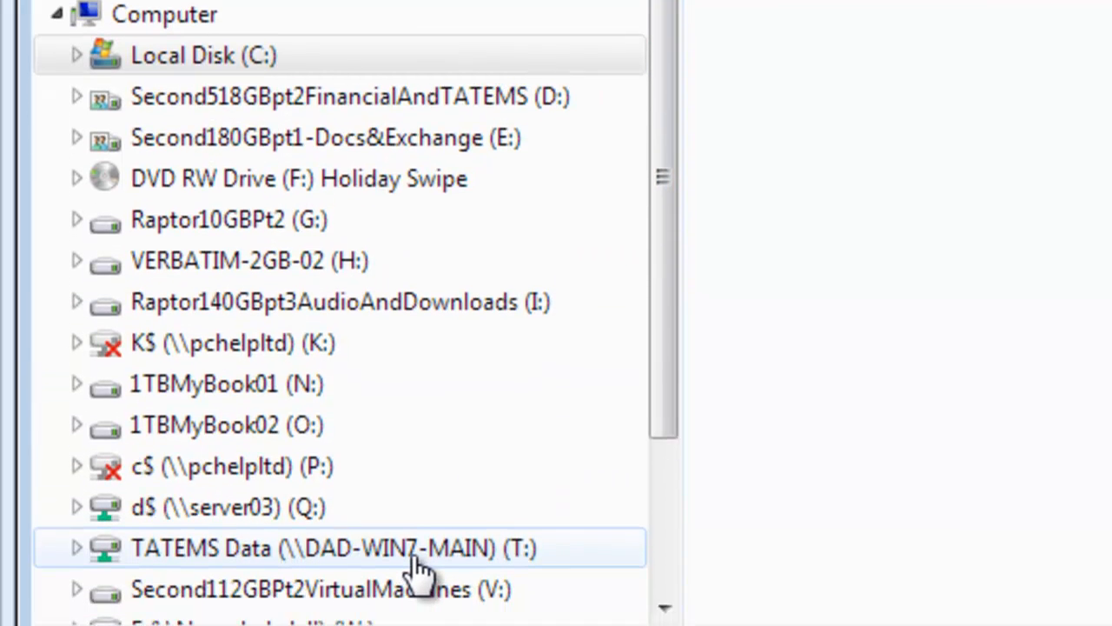
click(417, 621)
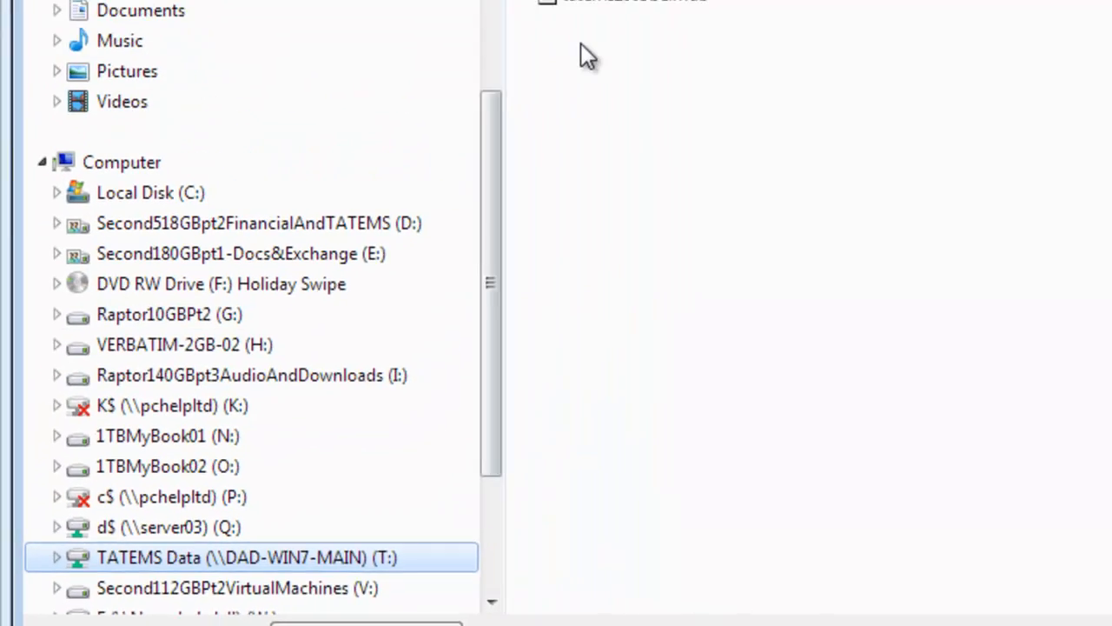
click(641, 2)
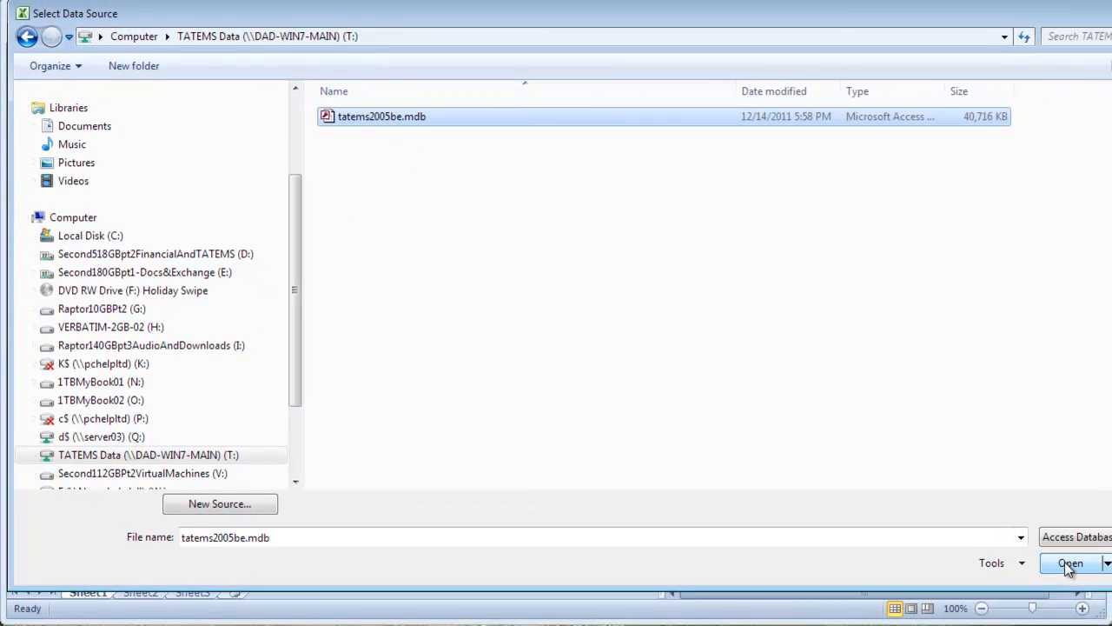
click(1069, 565)
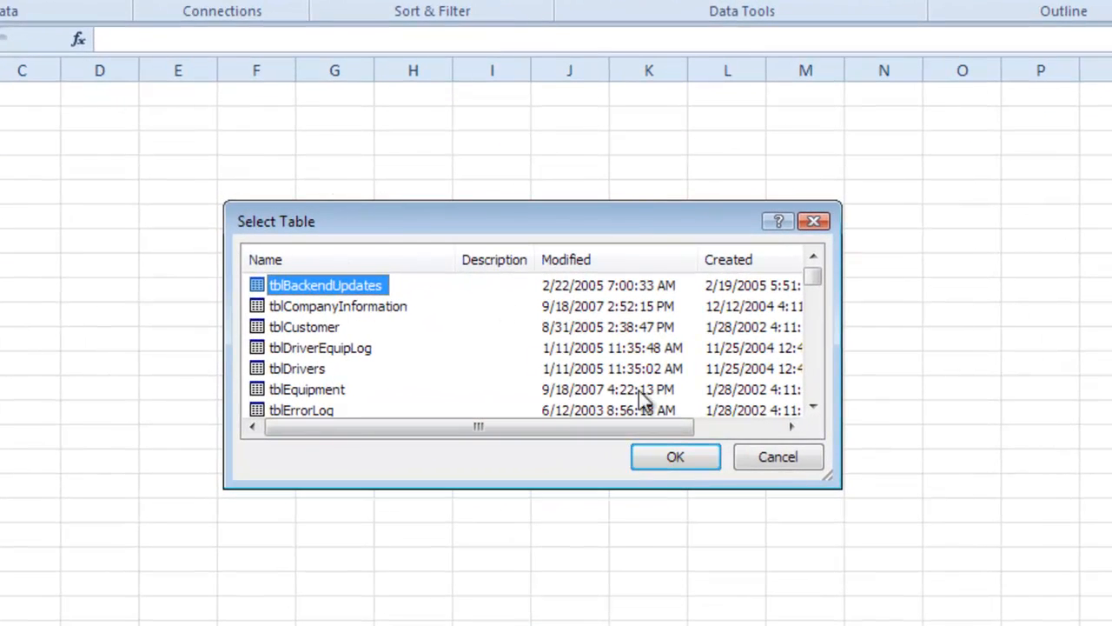
Step: Accept the tblBackendUpdates table and open the definition settings of the import's connection properties
click(676, 459)
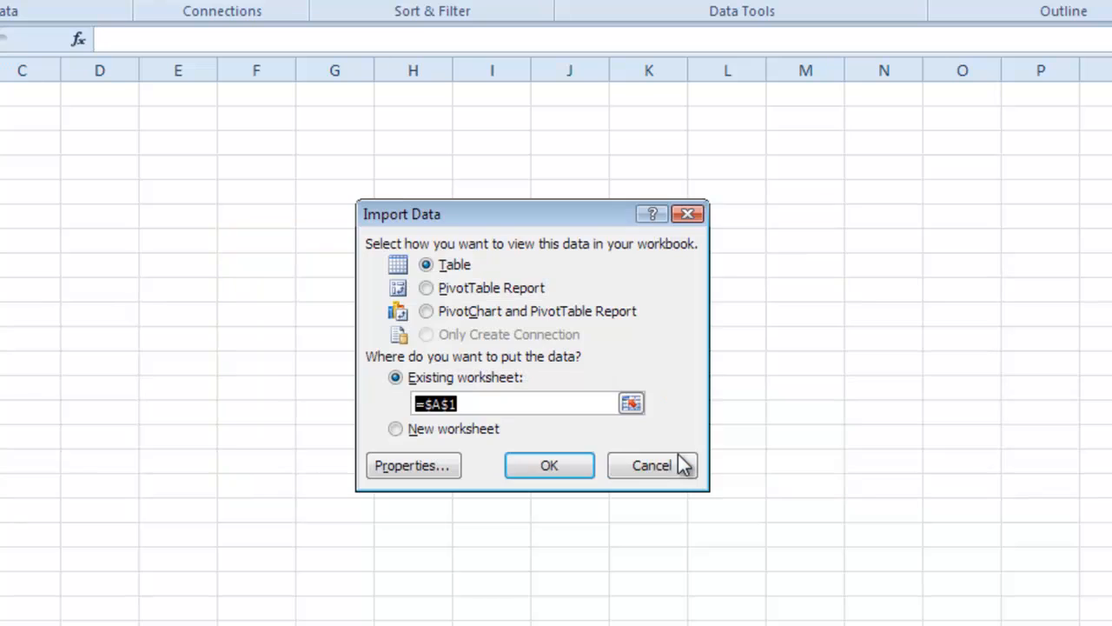
click(411, 467)
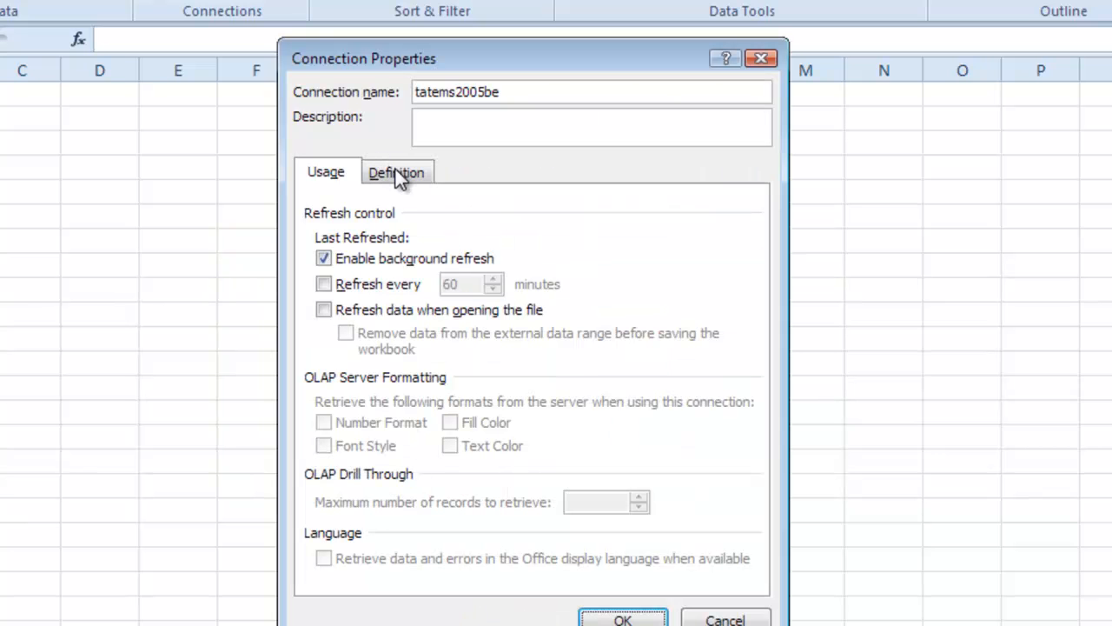
click(399, 174)
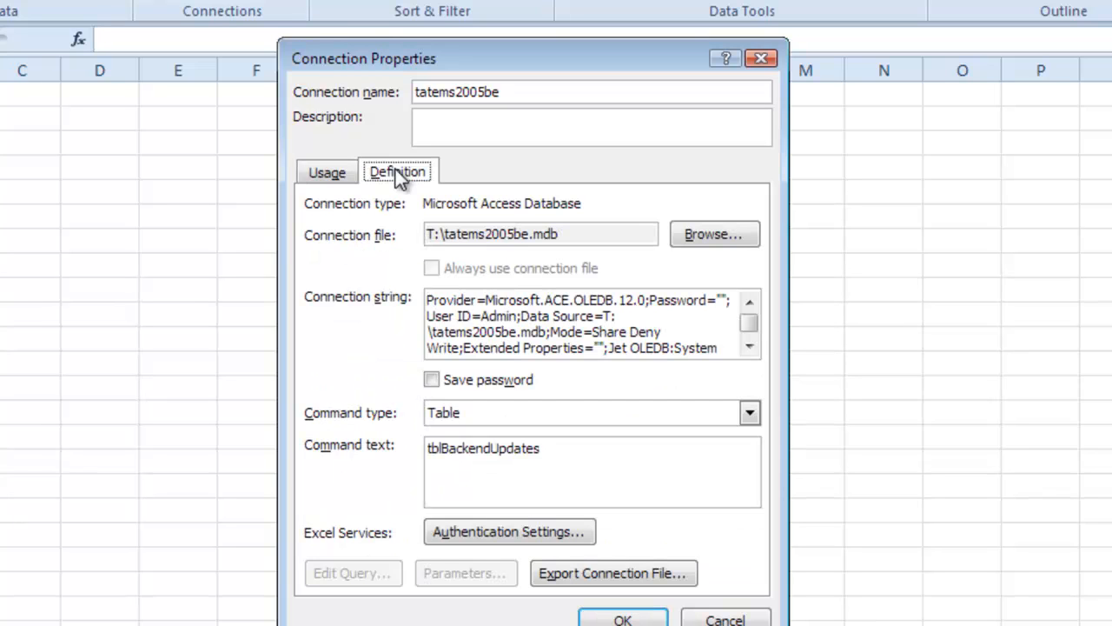
Step: Replace the command text tblBackendUpdates with the copied SQL query and set the command type to SQL
click(598, 451)
drag(597, 451, 391, 444)
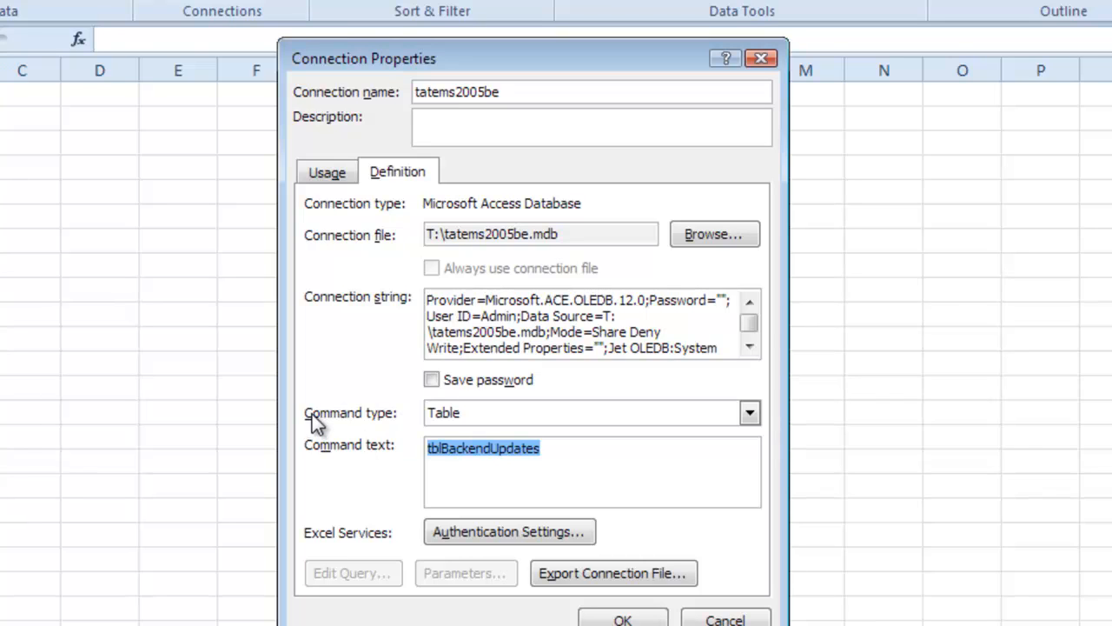
click(576, 452)
drag(576, 452, 379, 459)
key(ctrl+v)
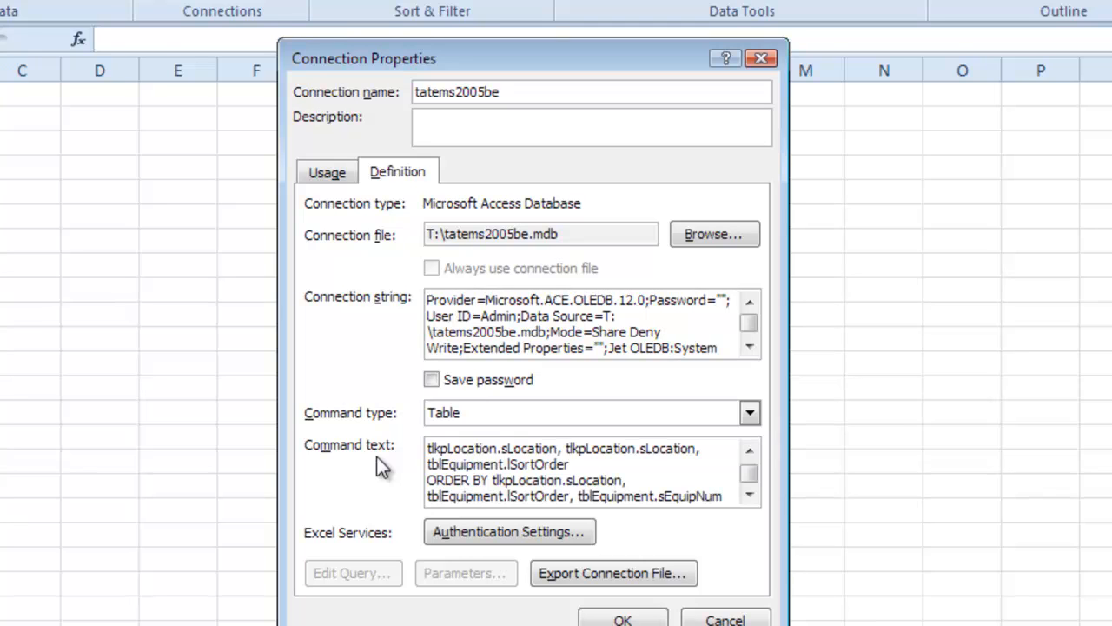
click(749, 414)
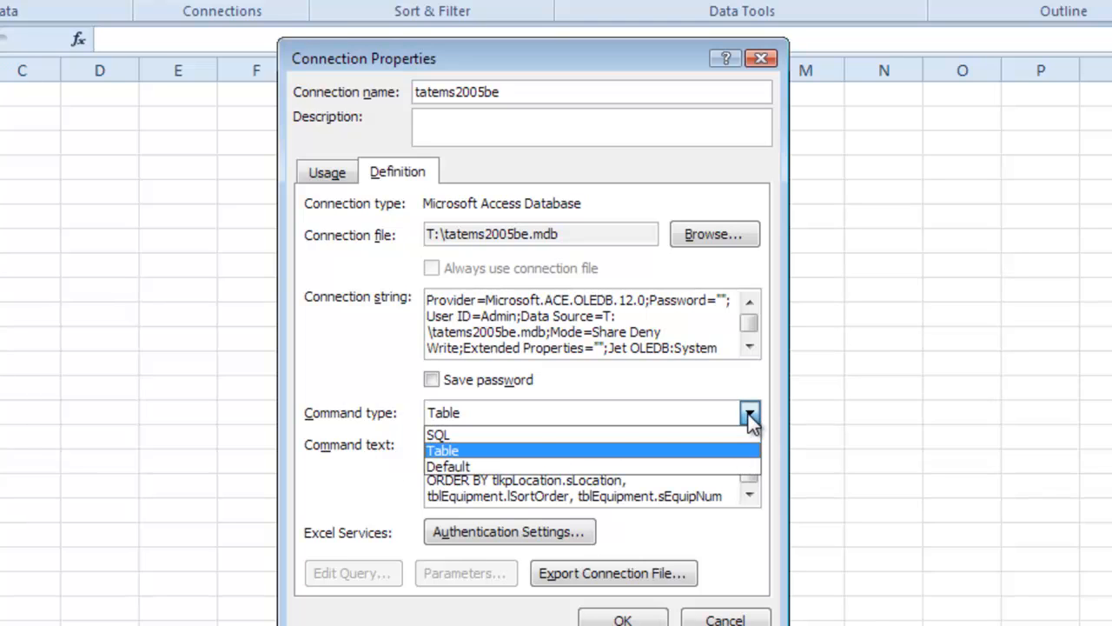
click(441, 434)
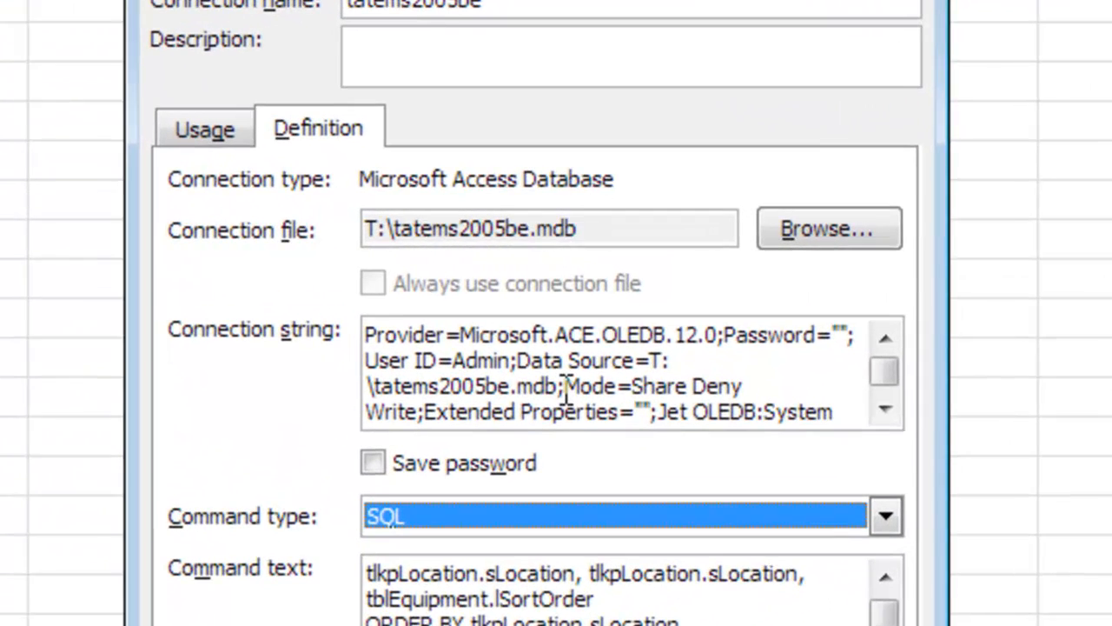
Step: Set the connection string's mode to Share Deny None and import the data as a table at cell A1 of the existing worksheet
click(552, 333)
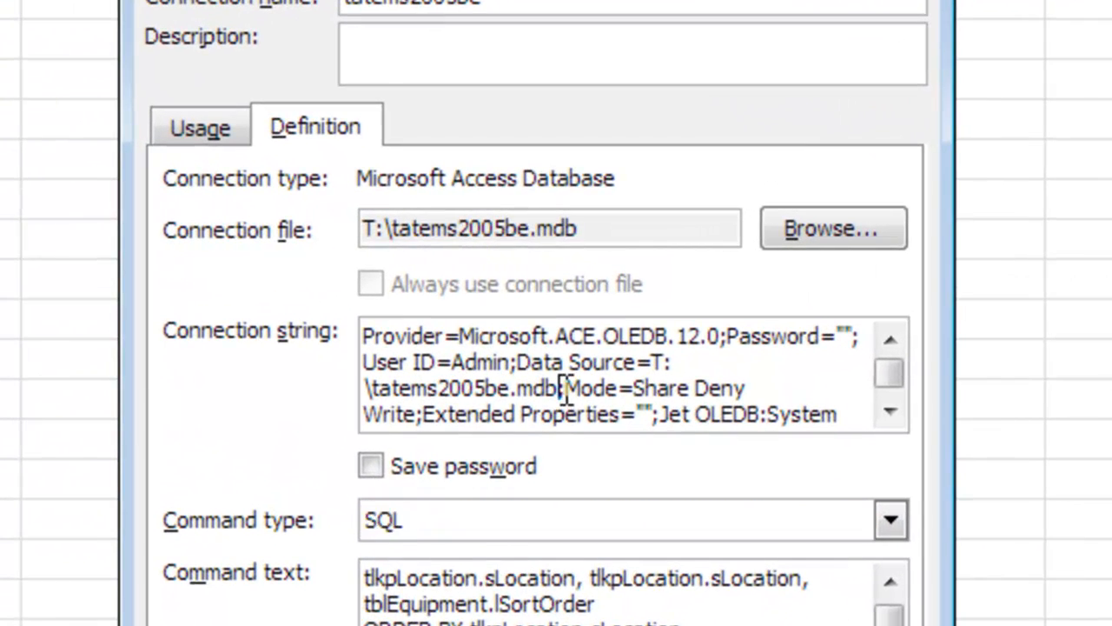
drag(566, 387, 421, 417)
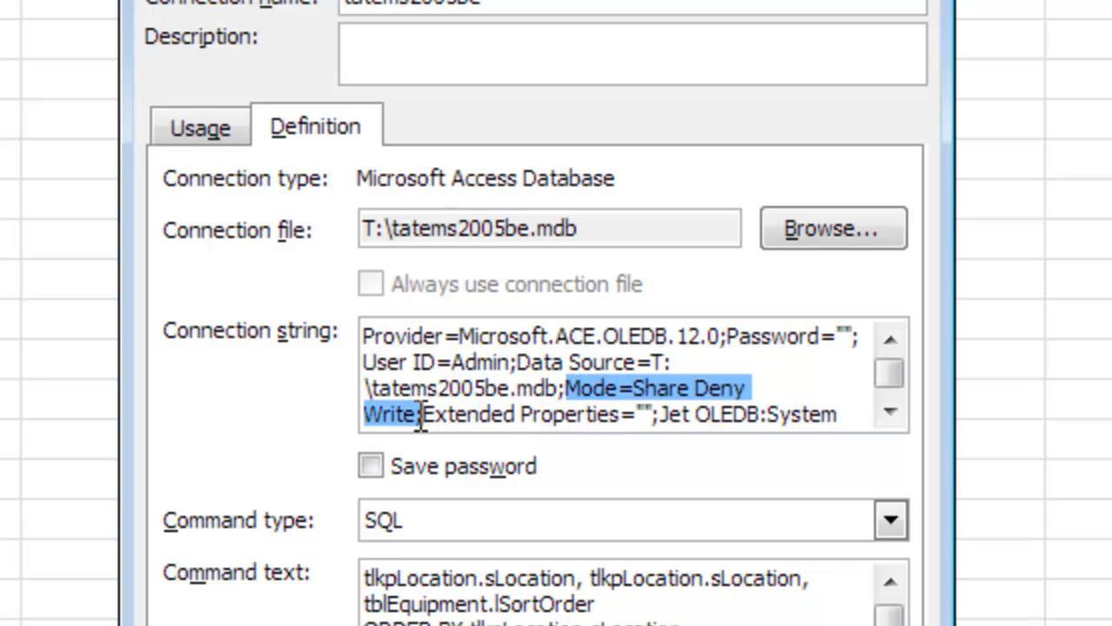
click(712, 388)
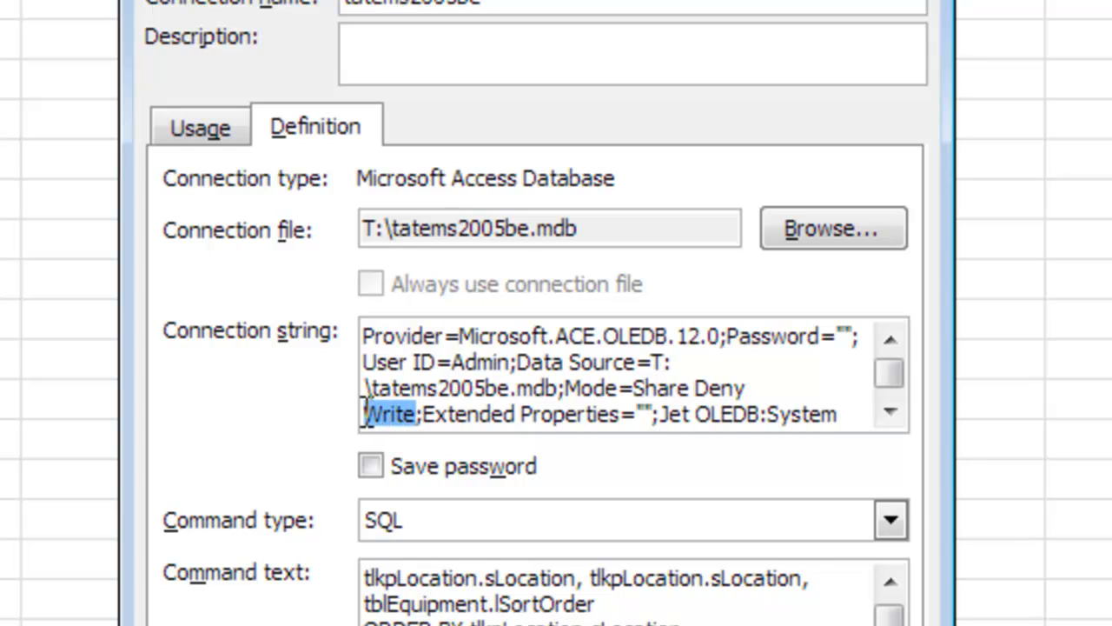
text(None)
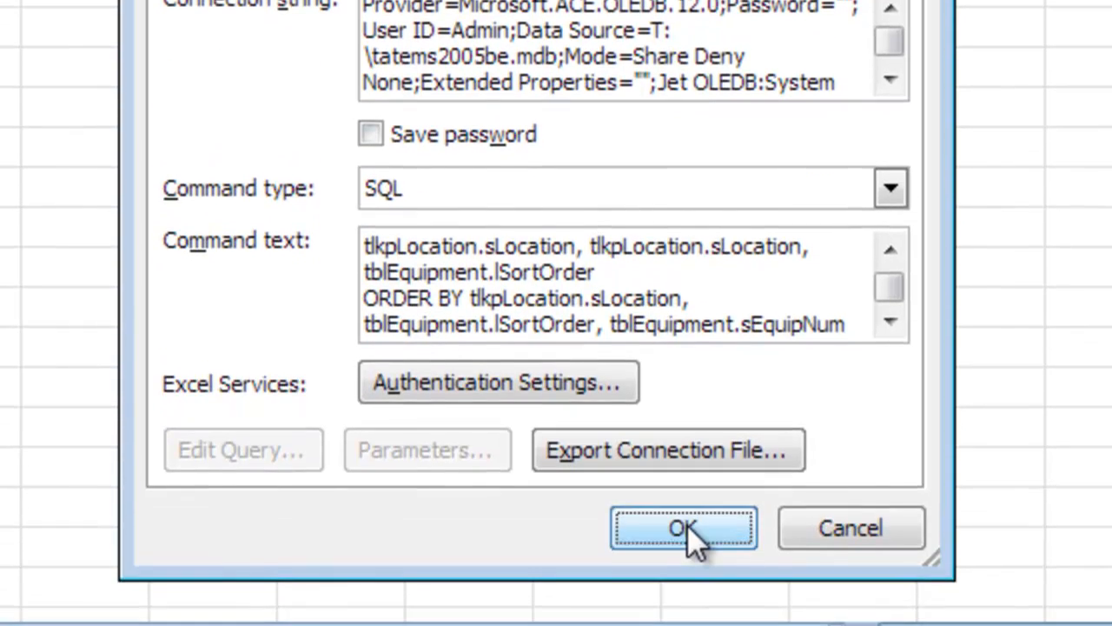
click(687, 526)
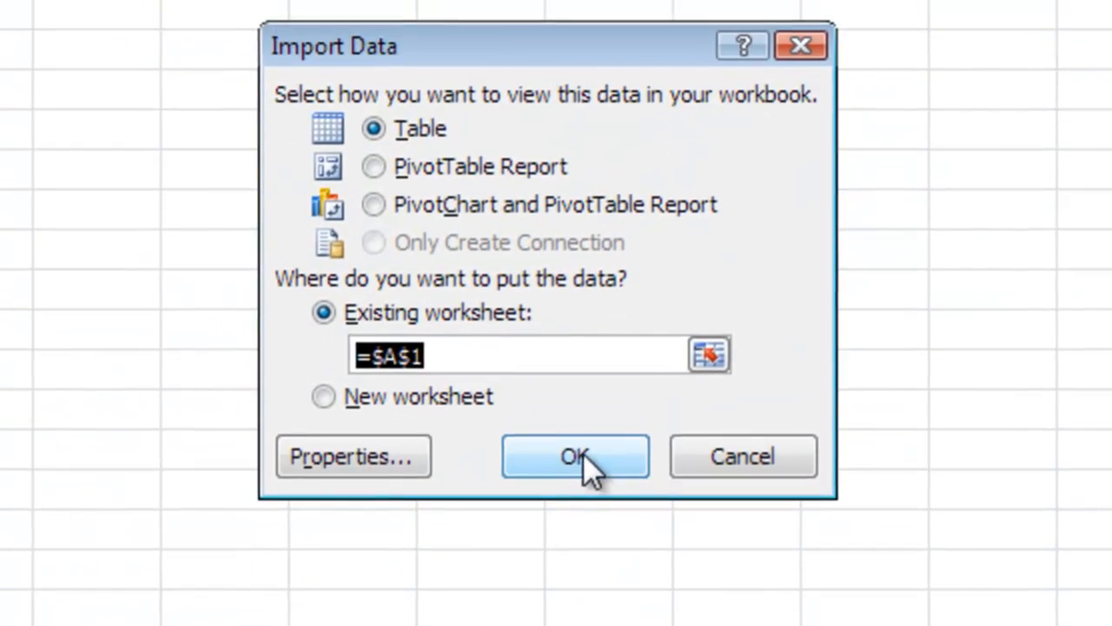
click(567, 278)
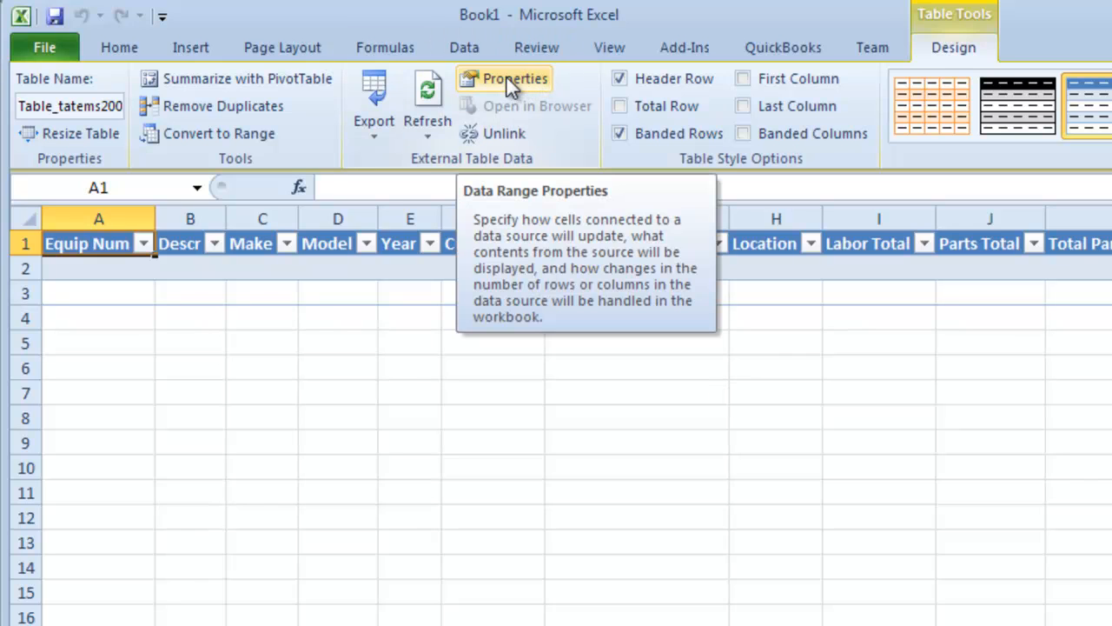
Step: Open the definition settings of the workbook's tatems2005be connection and check its connection file and data source path
click(461, 47)
click(461, 77)
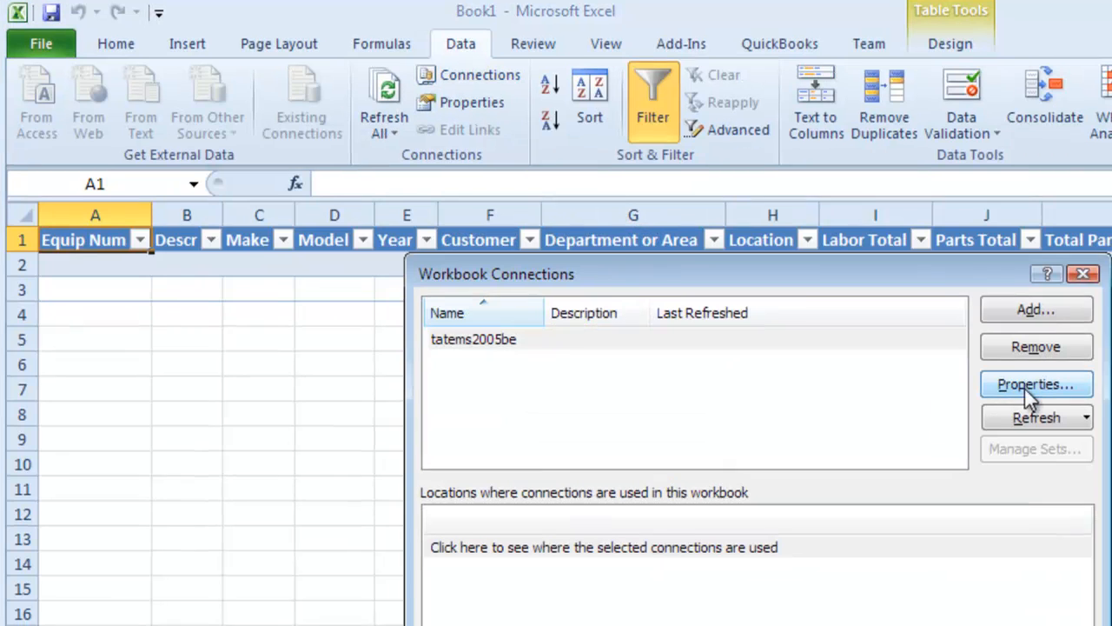
click(1028, 388)
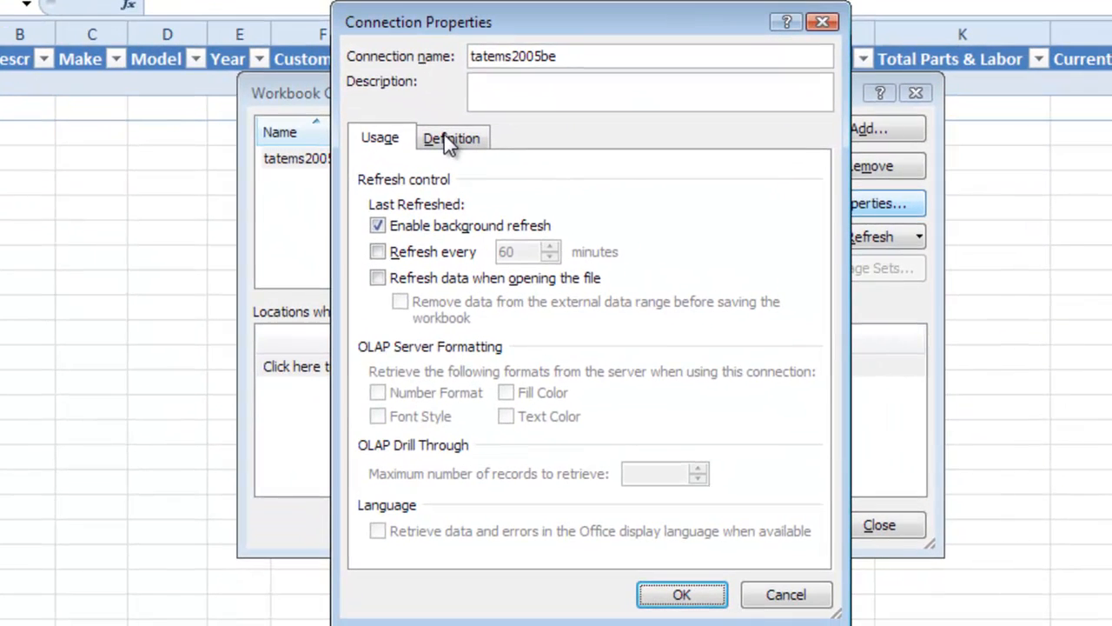
click(450, 140)
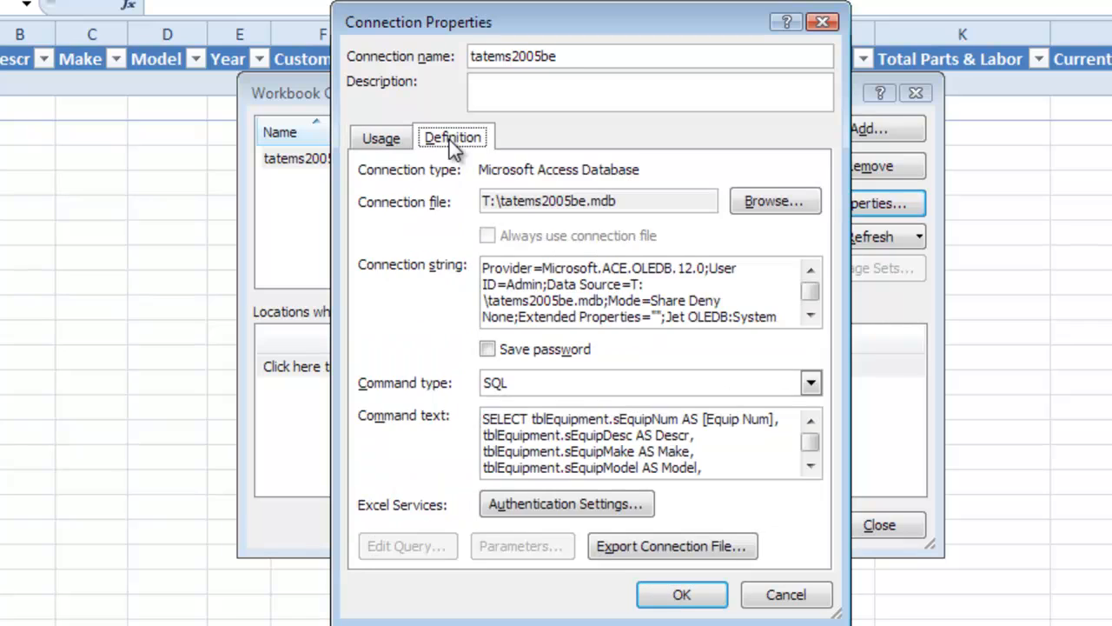
drag(646, 206, 432, 202)
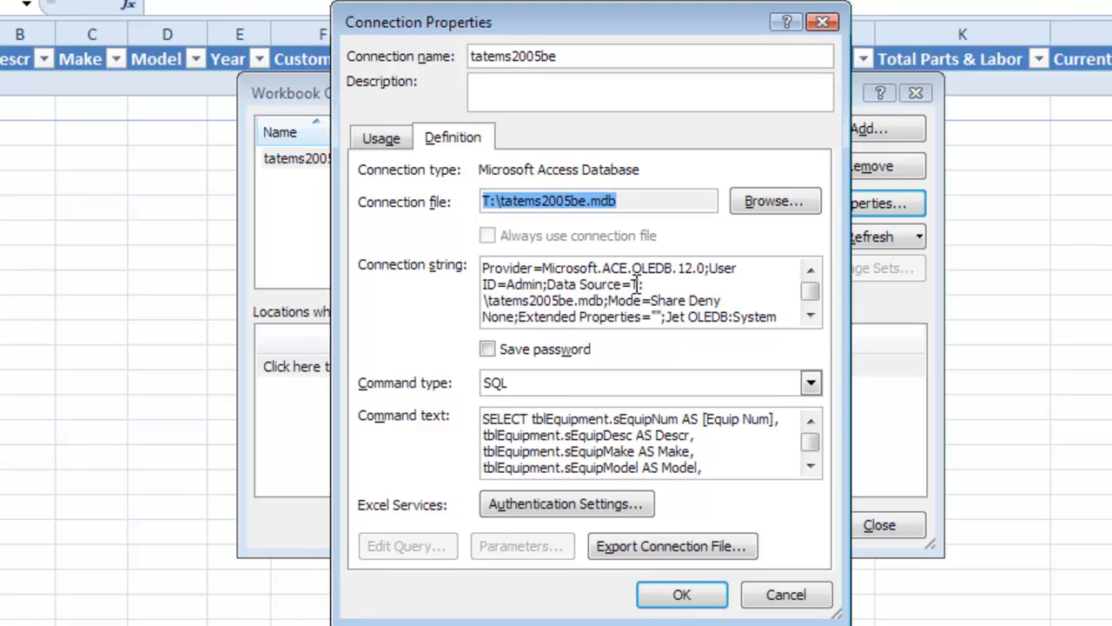
drag(638, 284, 604, 299)
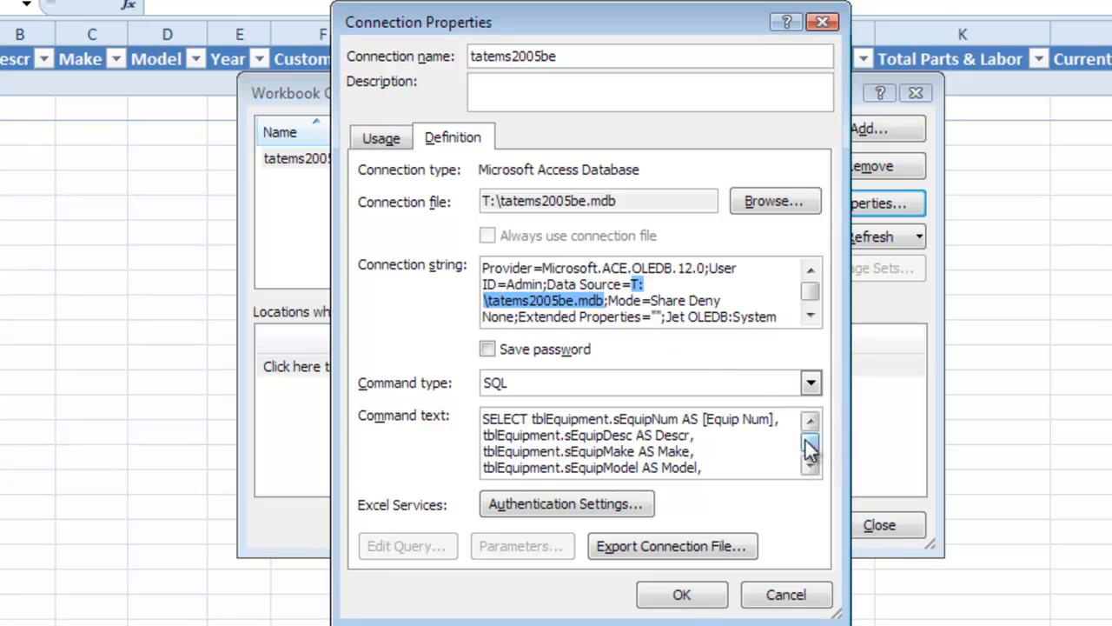
Step: Set the start date of the query's dtCompleted range to 1/1/2008, accept the connection properties and refresh the connection
drag(812, 442, 814, 458)
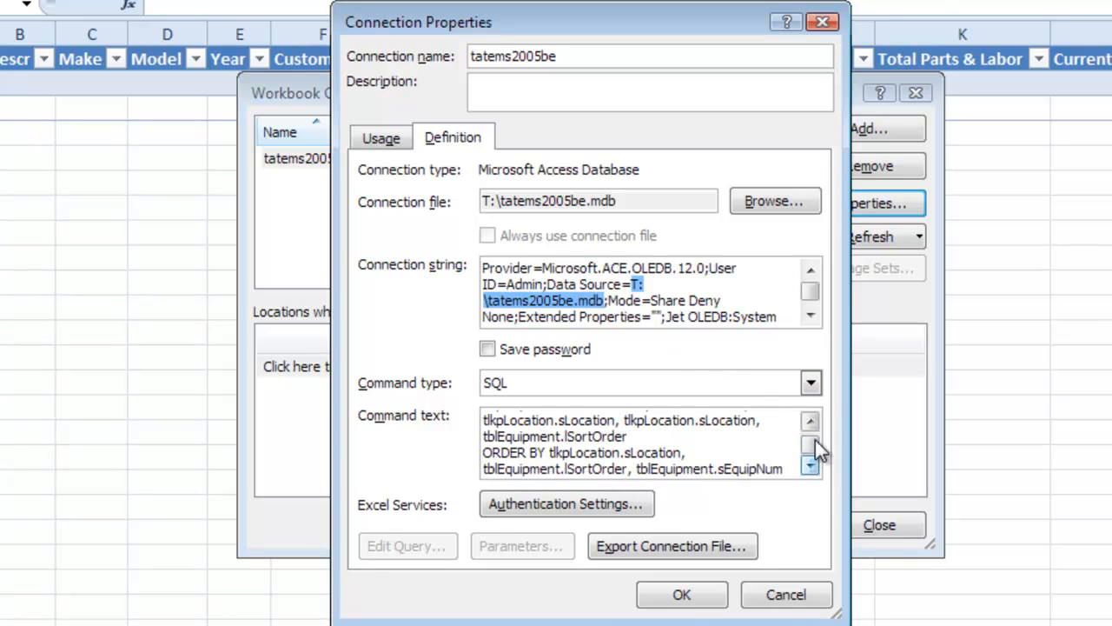
click(812, 419)
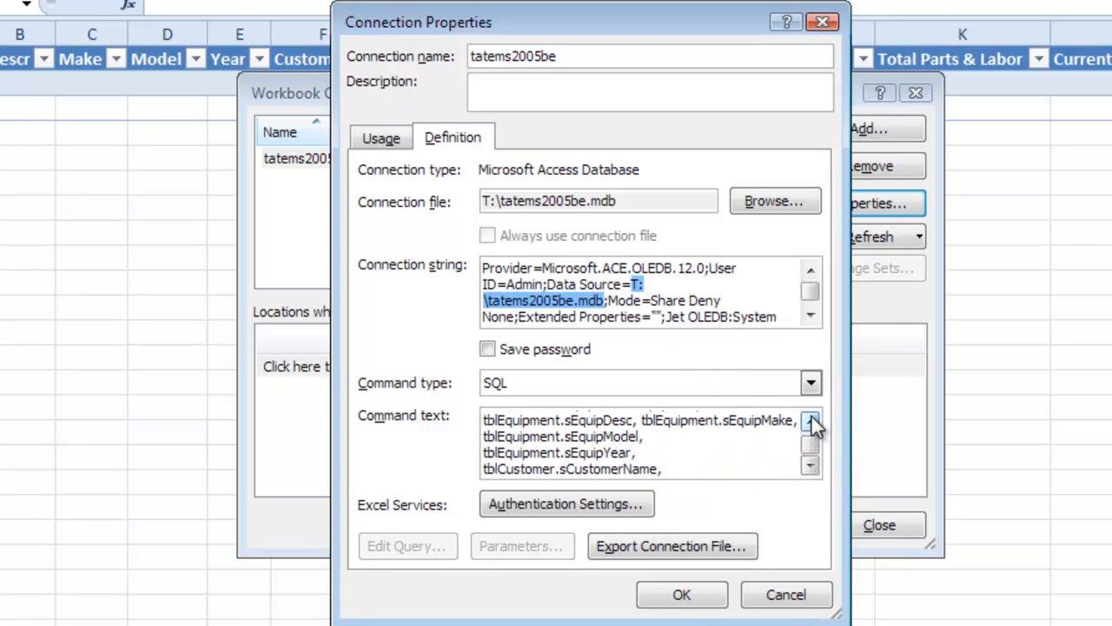
click(526, 436)
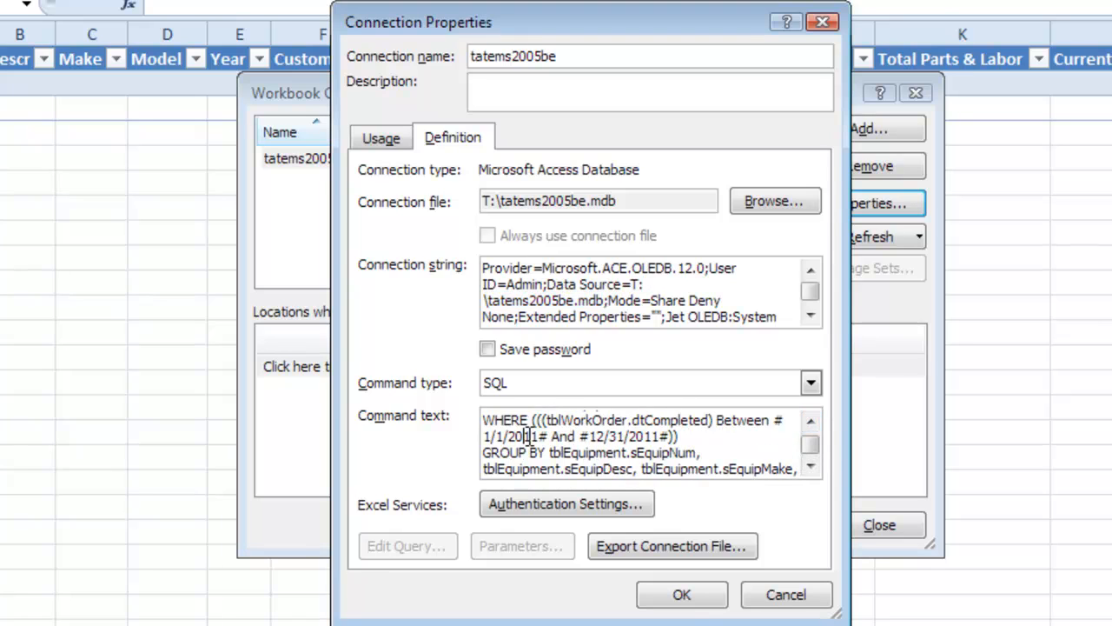
drag(526, 436, 541, 436)
text(08)
click(673, 595)
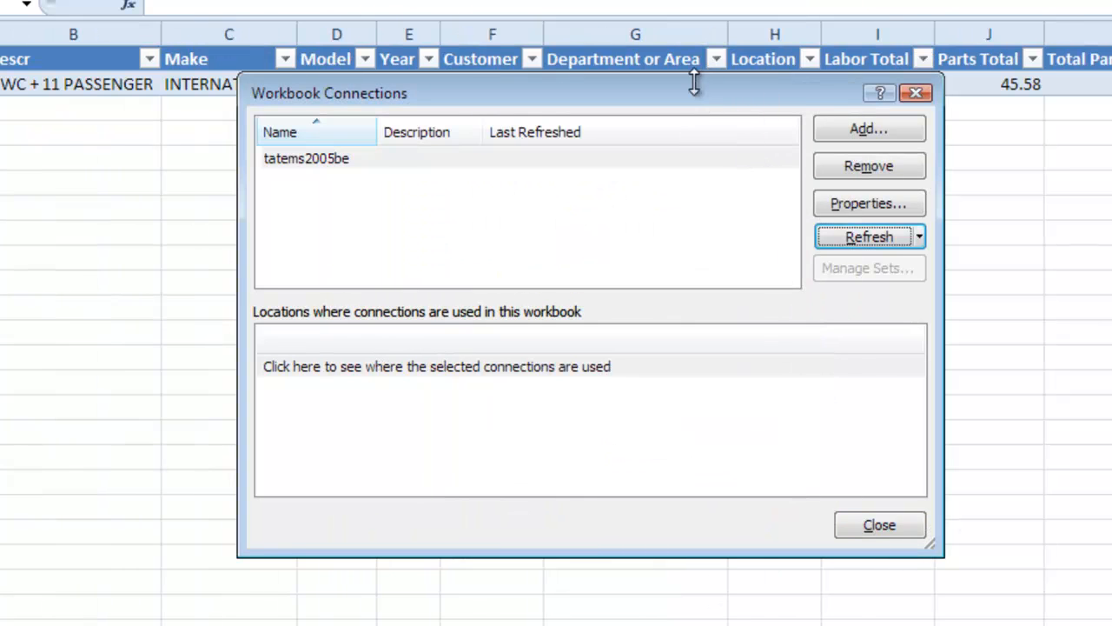
Step: Move the Workbook Connections dialog away from the table to examine the refreshed row, and close the dialog
drag(679, 101, 674, 162)
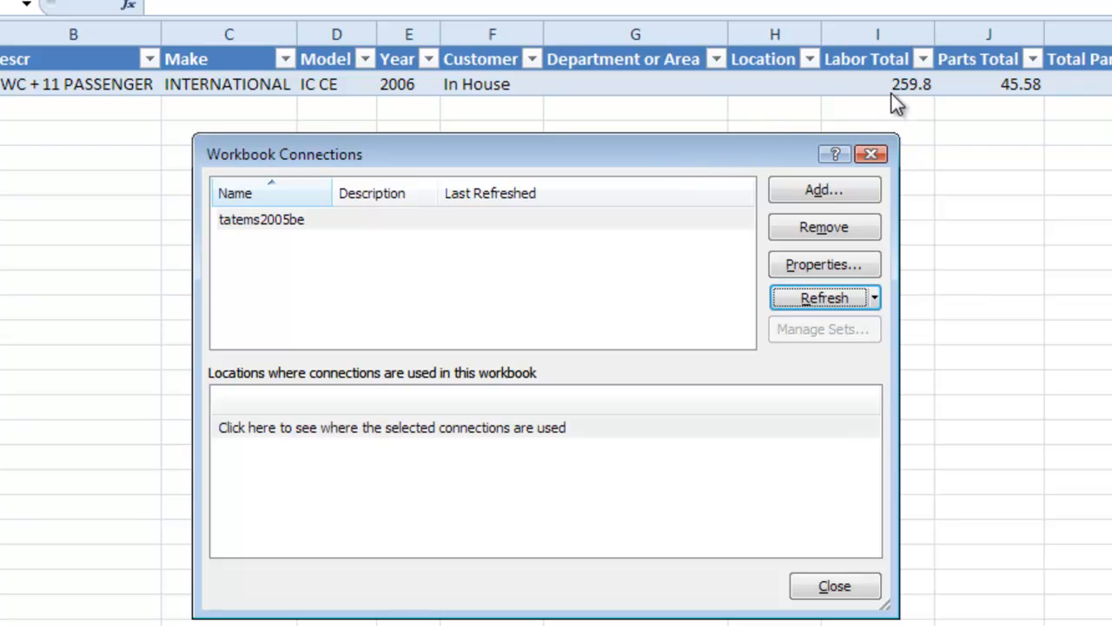
drag(682, 161, 721, 117)
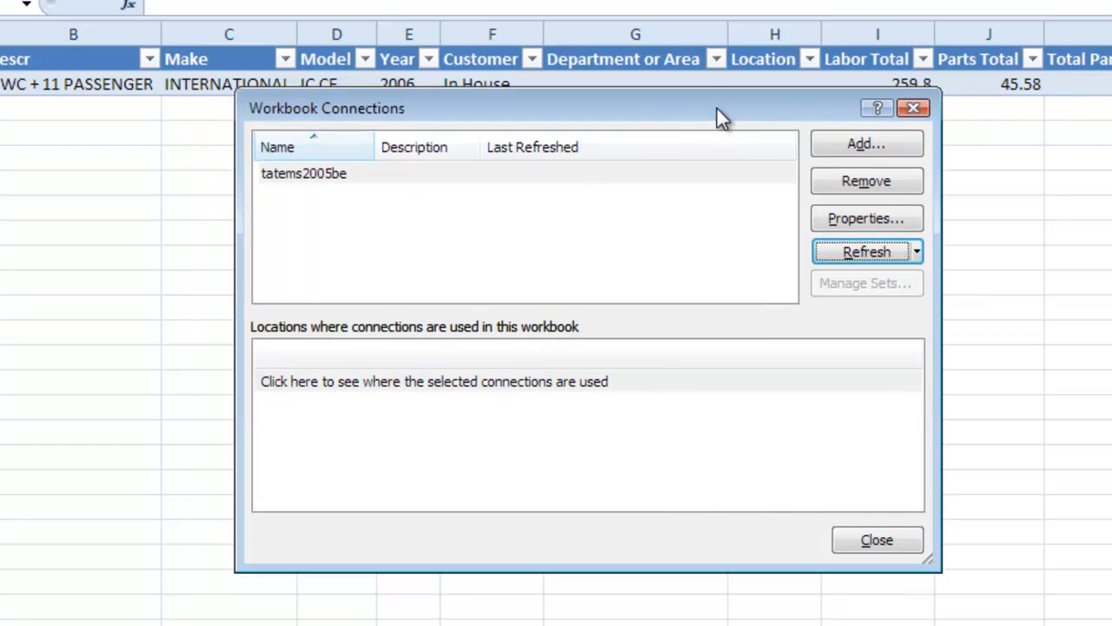
click(877, 540)
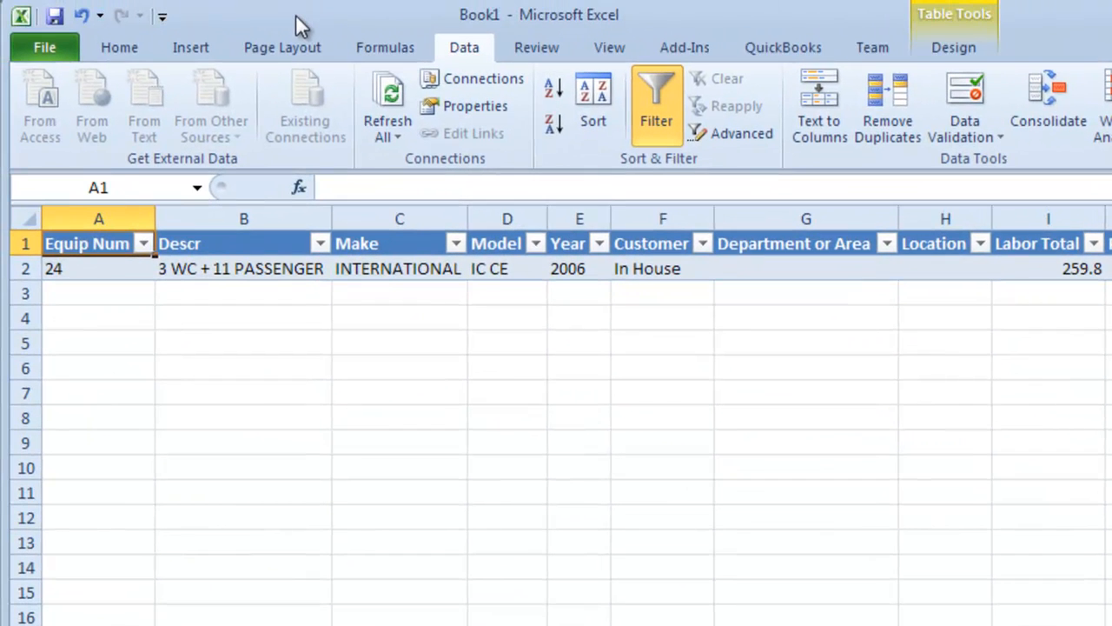
Step: Start saving the new workbook as a file
click(41, 48)
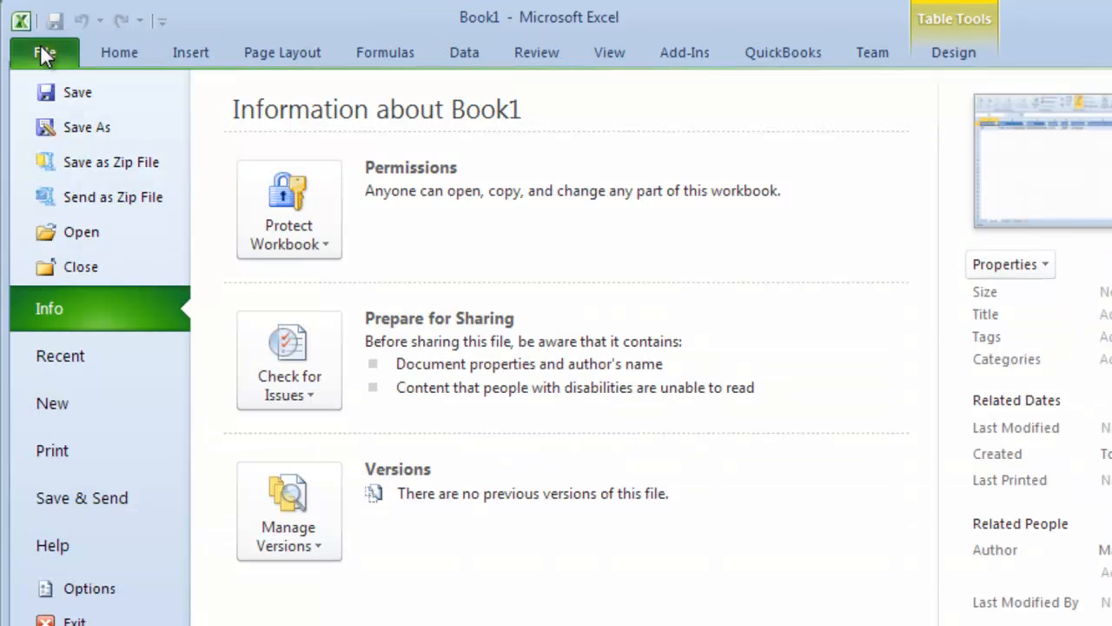
click(80, 131)
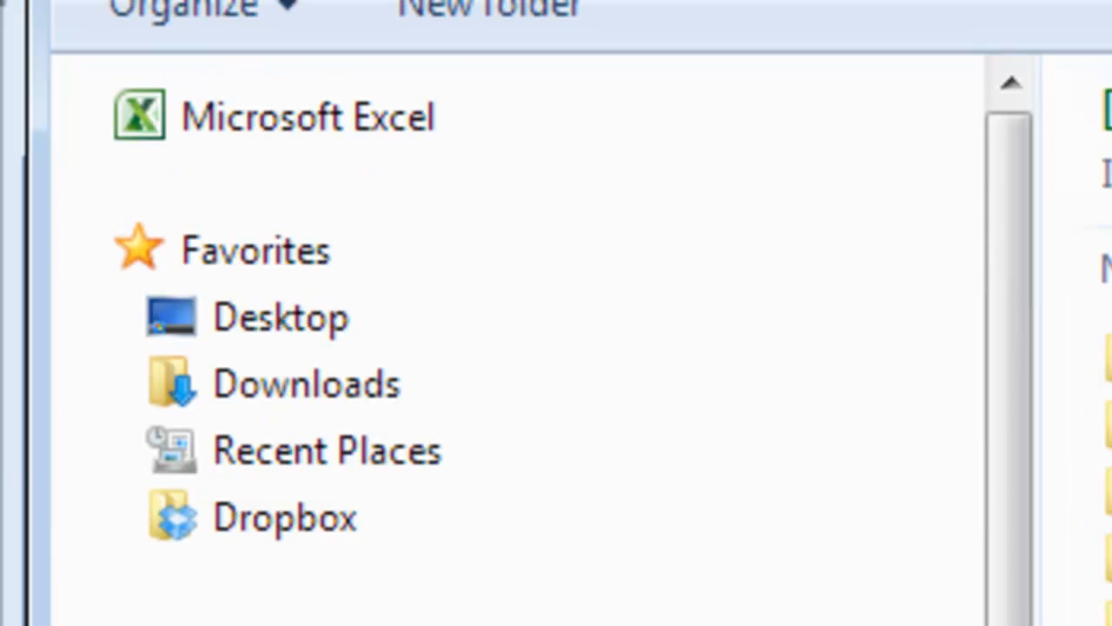